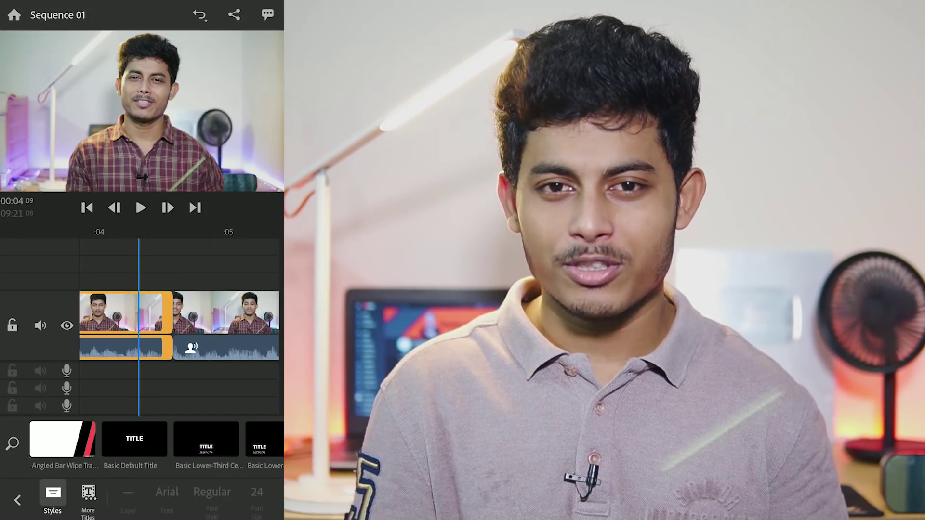
Add the Angled Bar Wipe title, then swap it for Fashion Glitch Intro.
click(62, 439)
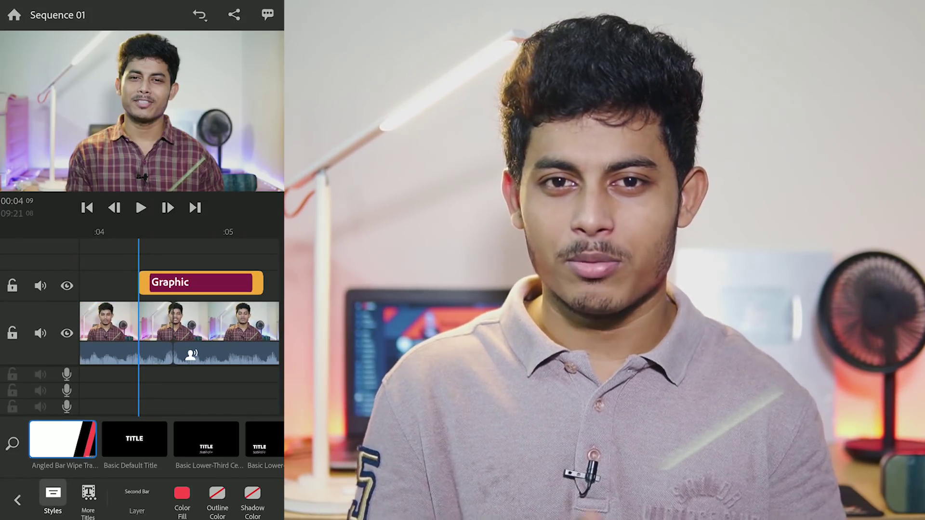
click(149, 439)
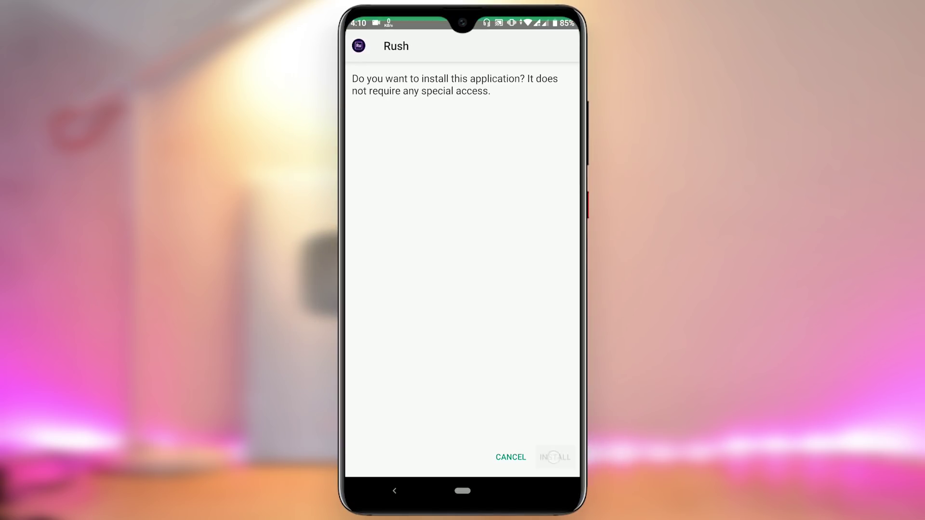
Install Adobe Premiere Rush from the package installer prompt and launch it from the store.
click(554, 457)
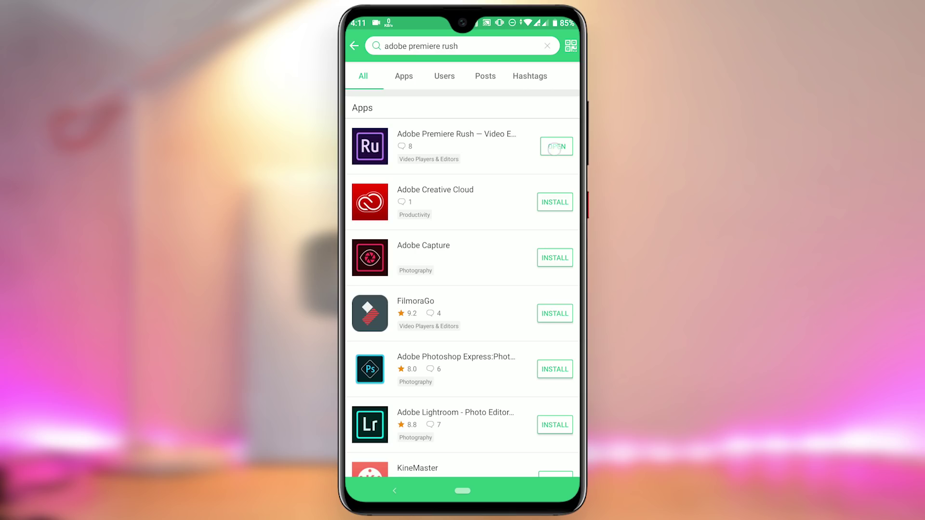
click(554, 148)
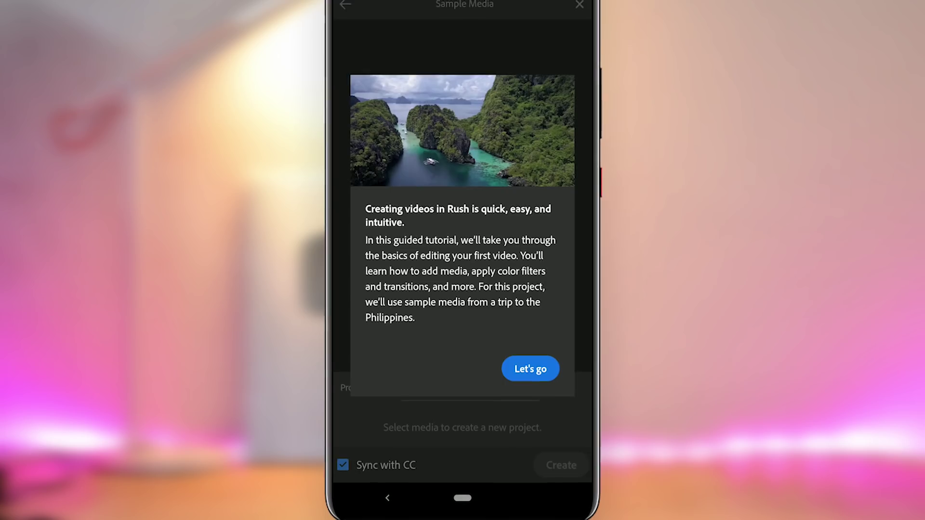
Dismiss the tutorial welcome and Sample Media tour, then start a new project.
click(529, 374)
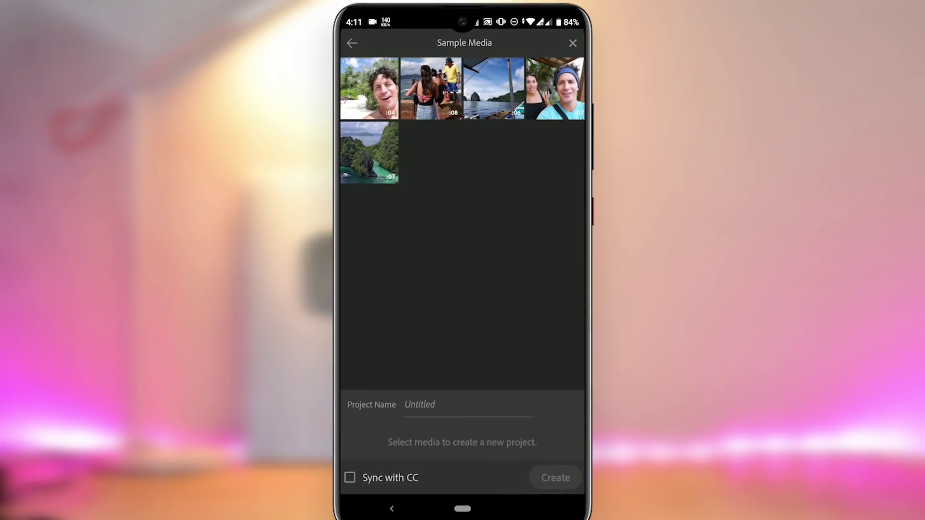
click(572, 43)
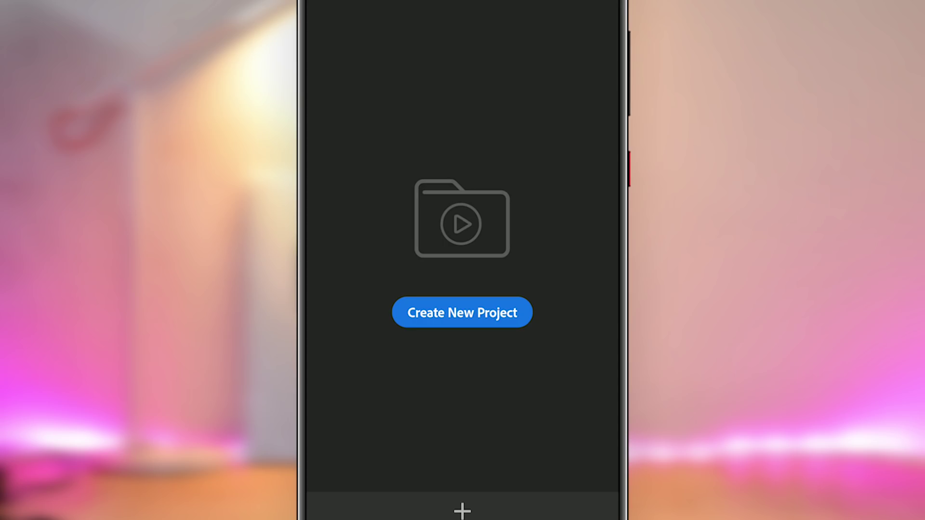
click(472, 319)
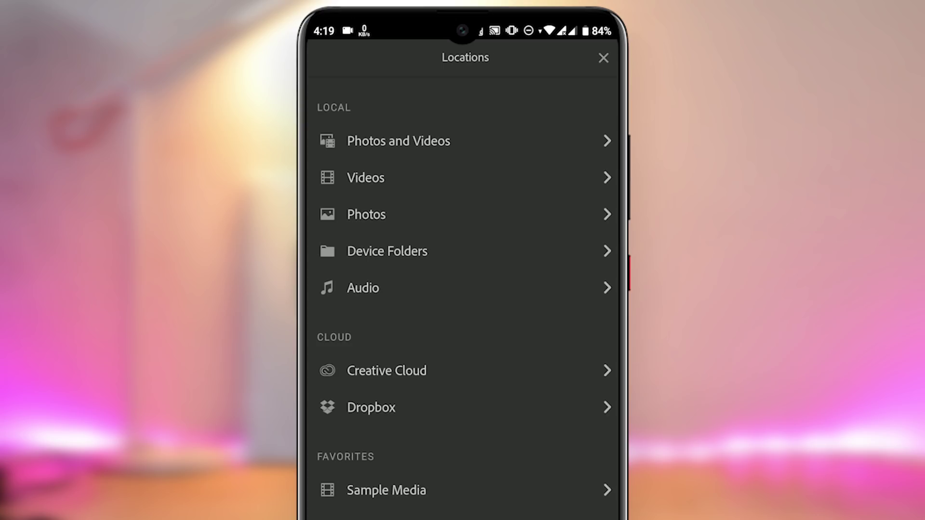
Create Sequence 01 from the 09:22 talking-head video in Photos and Videos.
click(531, 140)
scroll(463, 289, down, 3)
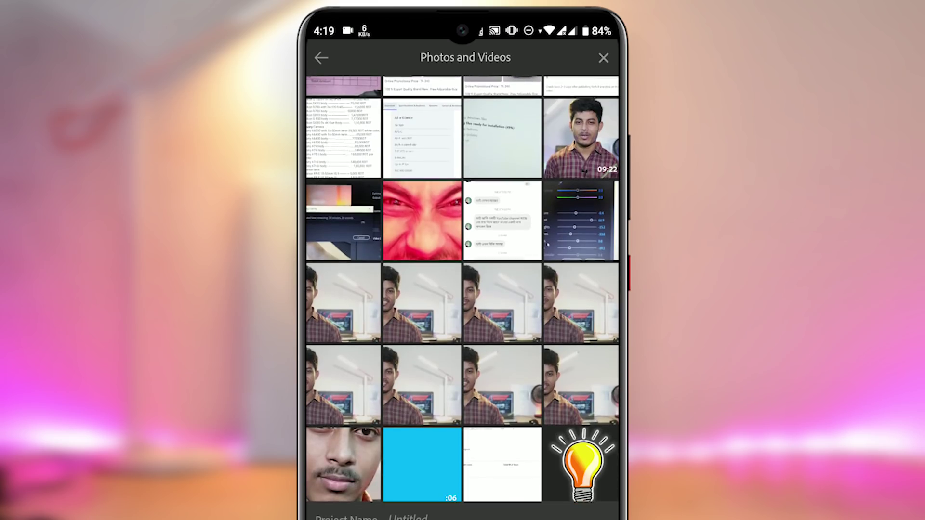
scroll(462, 289, down, 2)
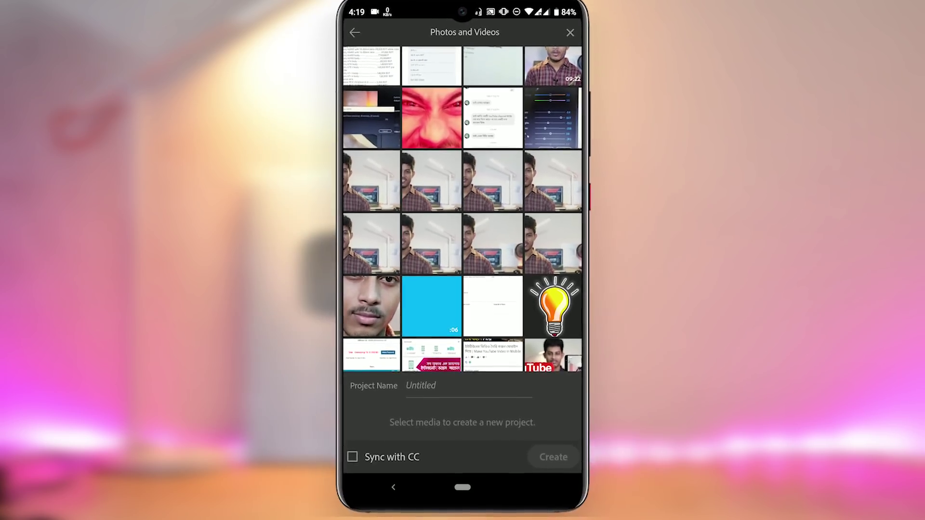
click(553, 66)
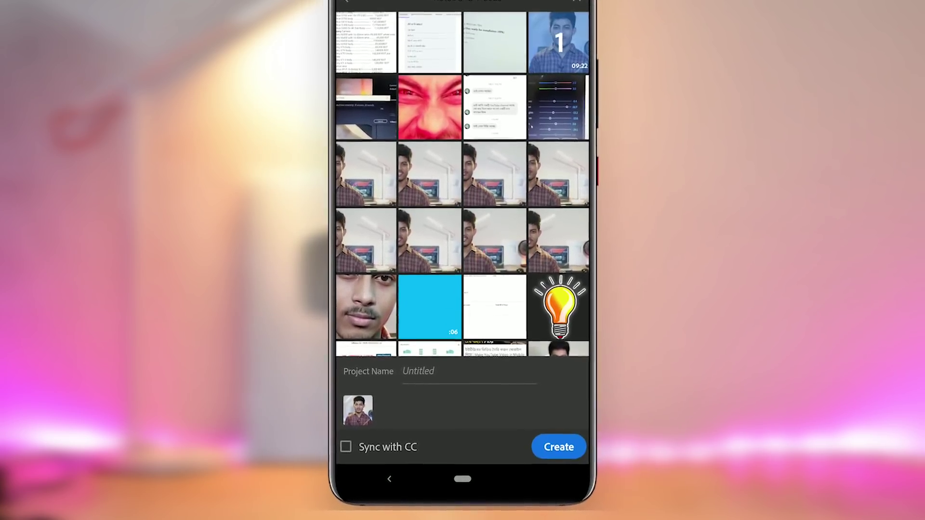
mouse_move(366, 173)
mouse_down()
mouse_move(494, 173)
mouse_move(494, 241)
mouse_move(381, 244)
mouse_move(564, 145)
mouse_move(354, 193)
mouse_up()
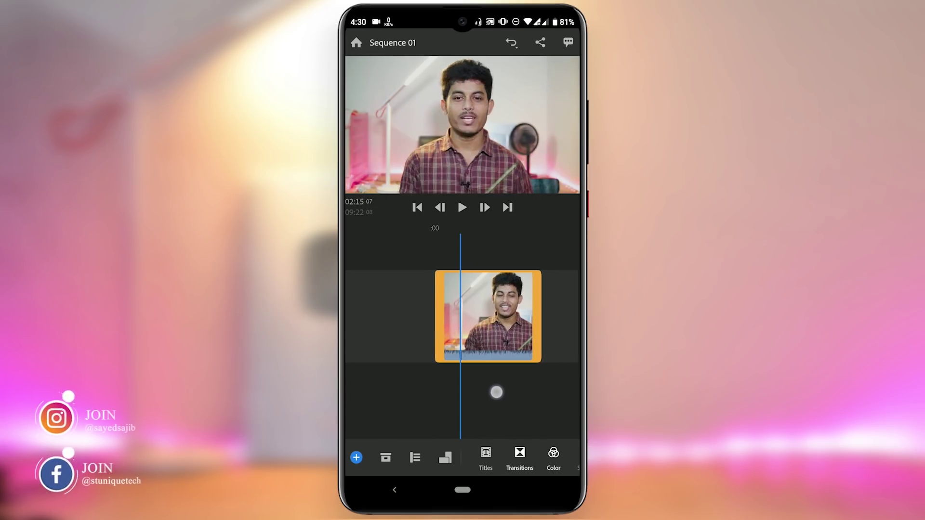
Detach the clip's audio onto its own track and expand the timeline to show all tracks.
mouse_move(499, 392)
mouse_down()
mouse_move(514, 389)
mouse_move(483, 391)
mouse_up()
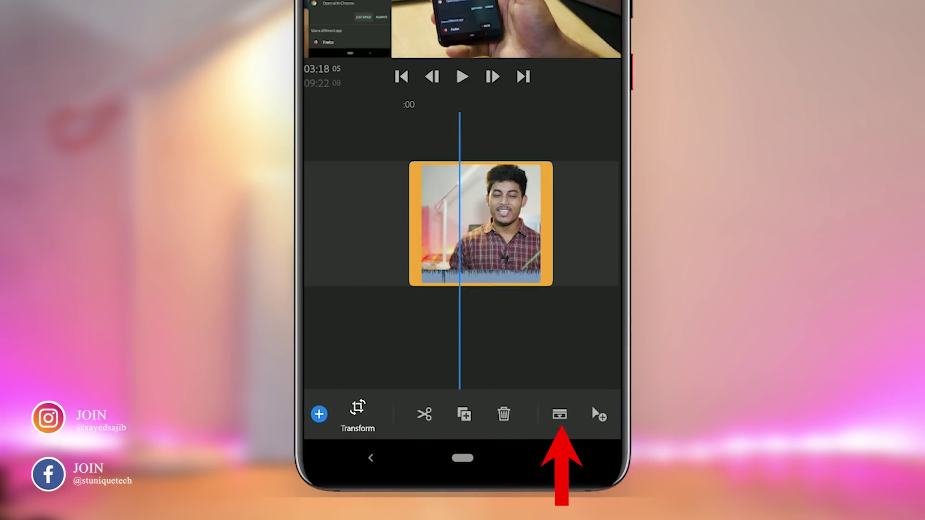
click(560, 413)
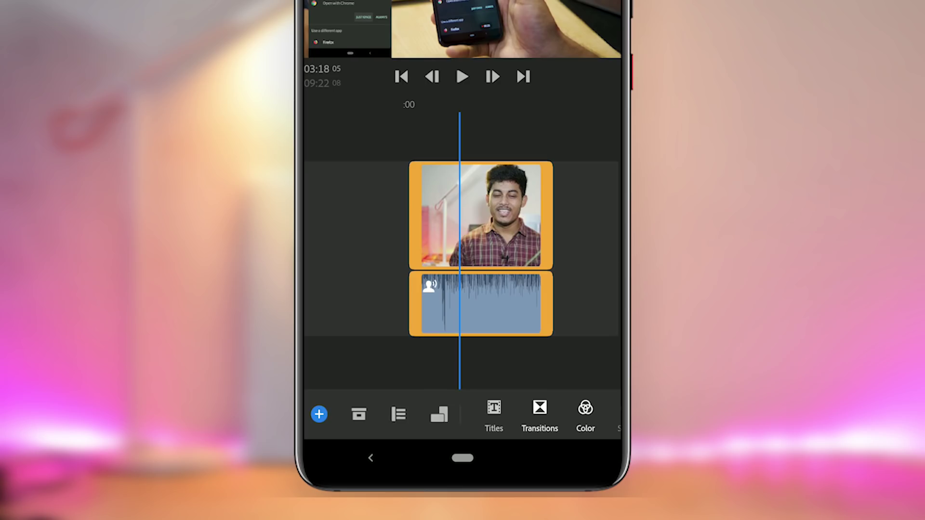
click(399, 413)
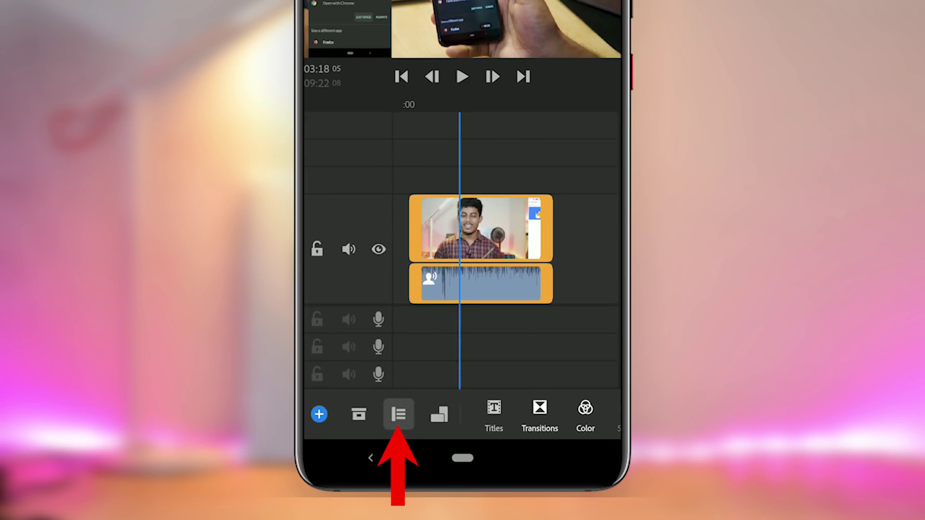
Split the clip around 01:39, shortening the sequence from 09:22 to 09:15.
drag(482, 249, 505, 249)
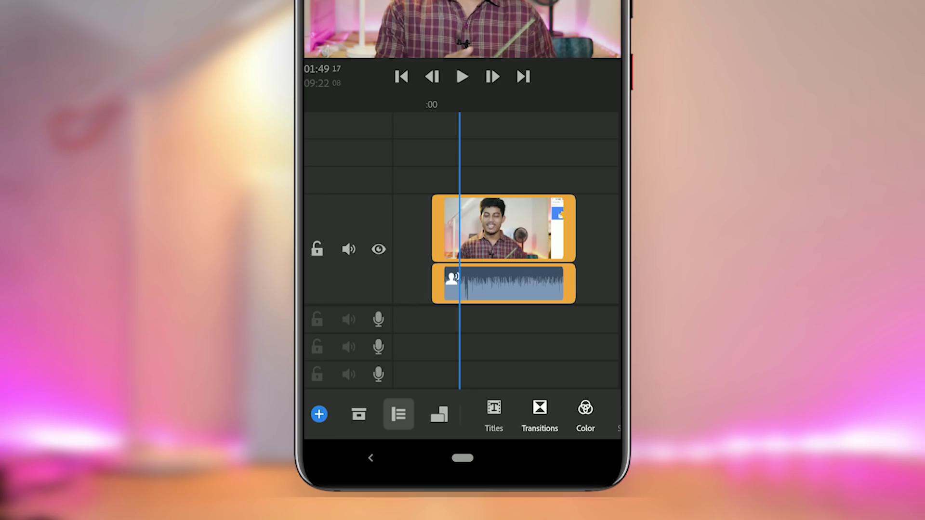
scroll(474, 245, up, 5)
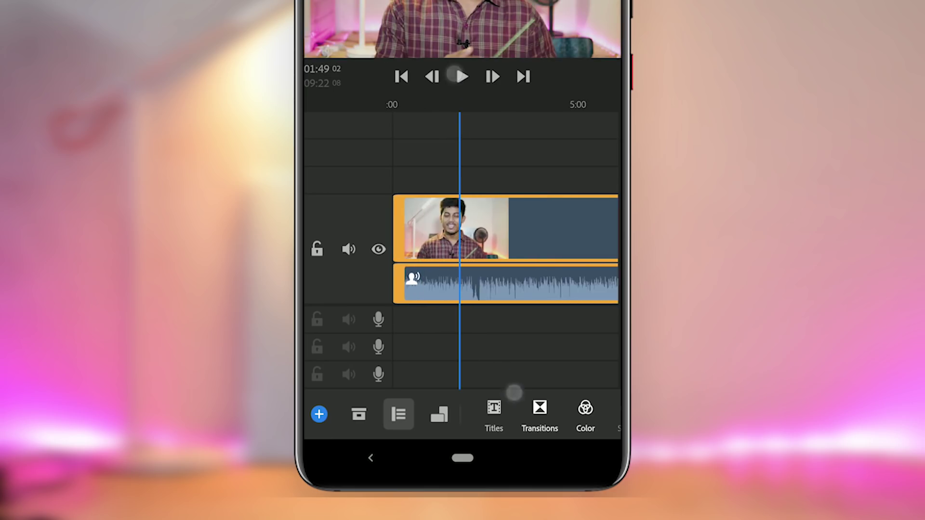
scroll(476, 241, up, 5)
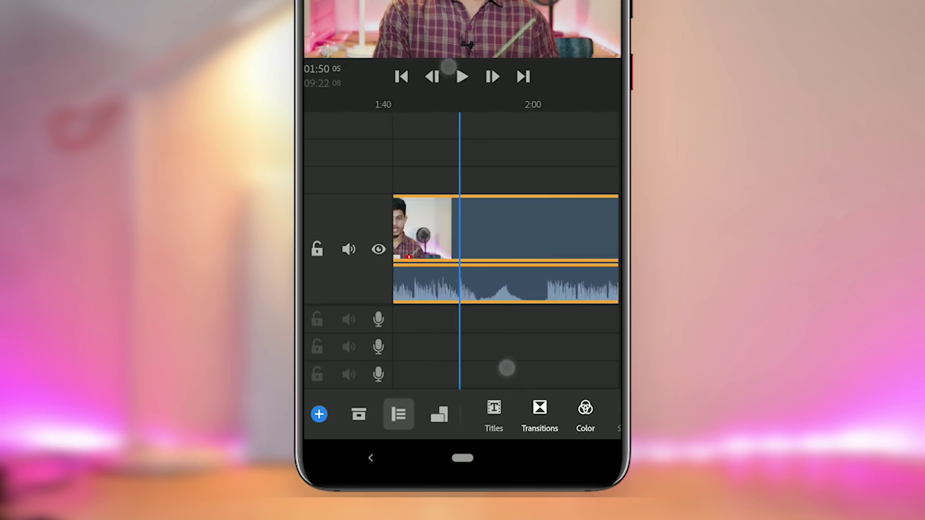
drag(490, 353, 530, 325)
scroll(531, 325, left, 10)
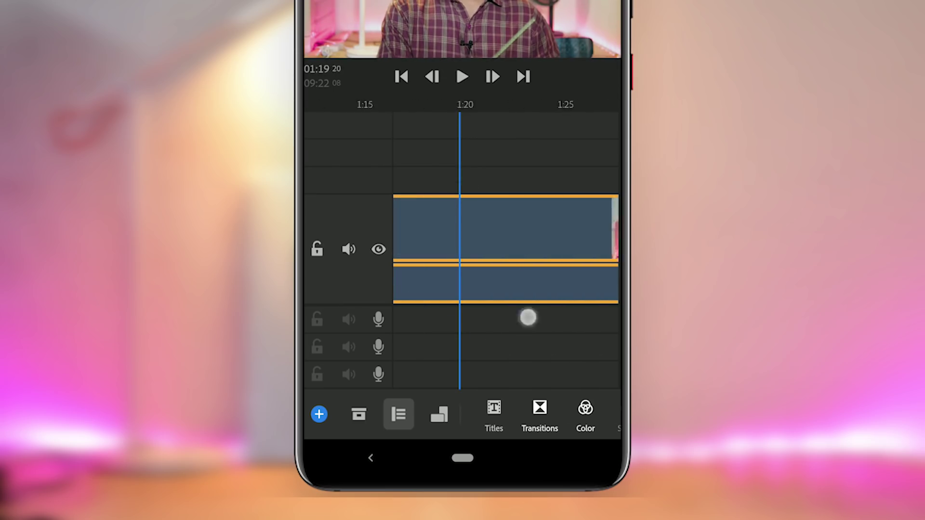
scroll(551, 345, left, 5)
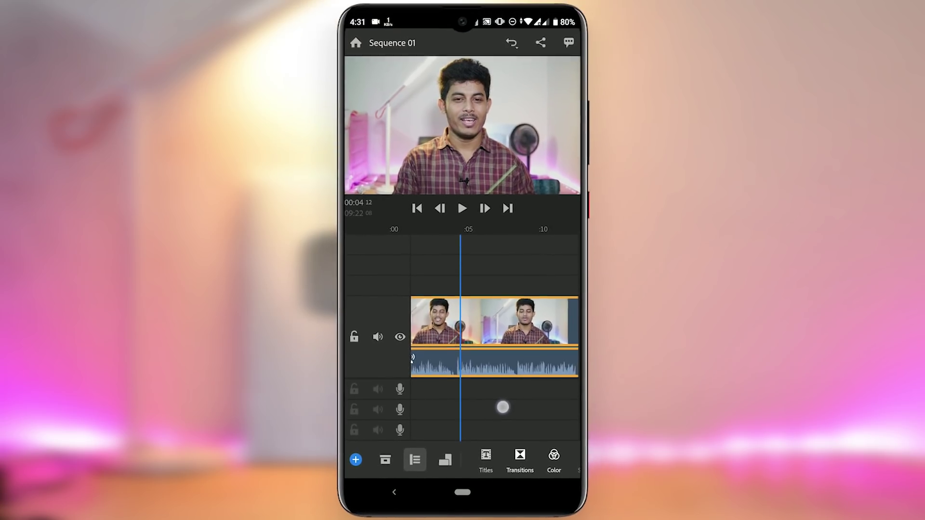
scroll(507, 392, down, 3)
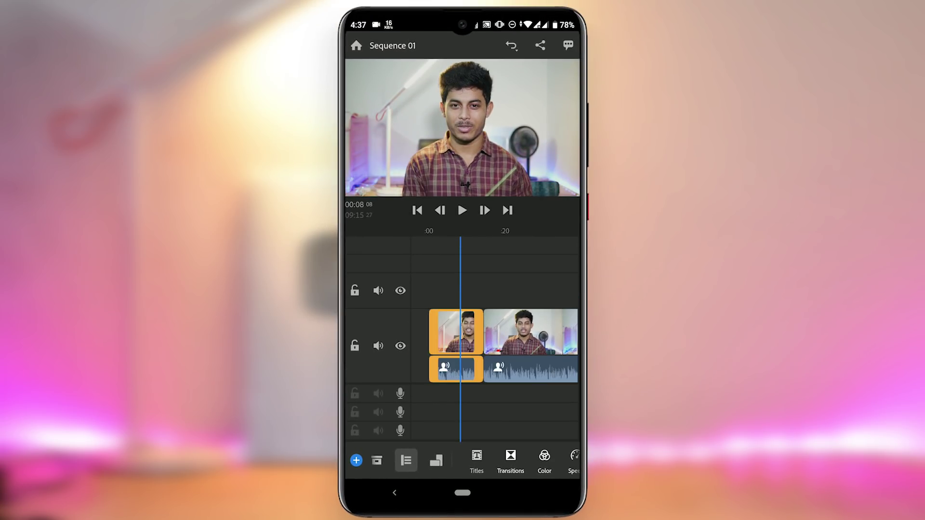
Bring up the title styles with the playhead over the first clip near 00:12.
scroll(492, 405, left, 3)
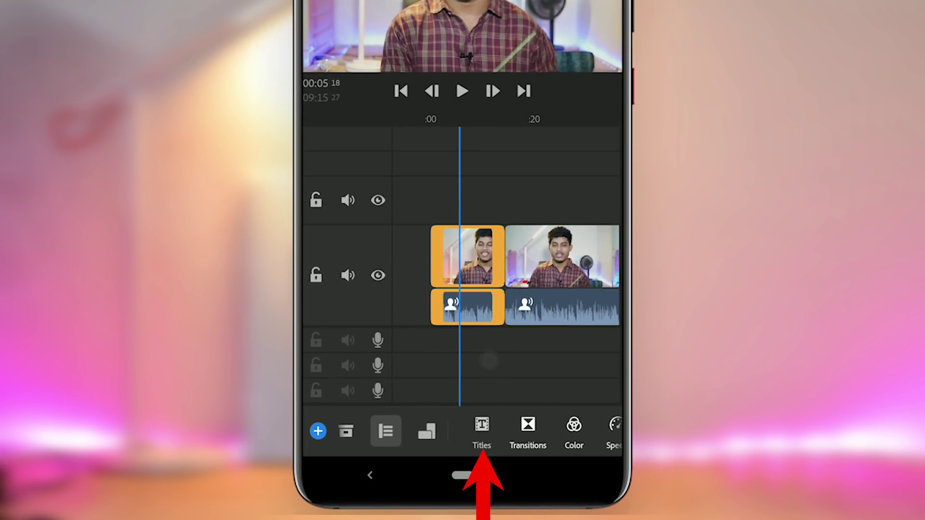
scroll(505, 270, right, 3)
click(482, 429)
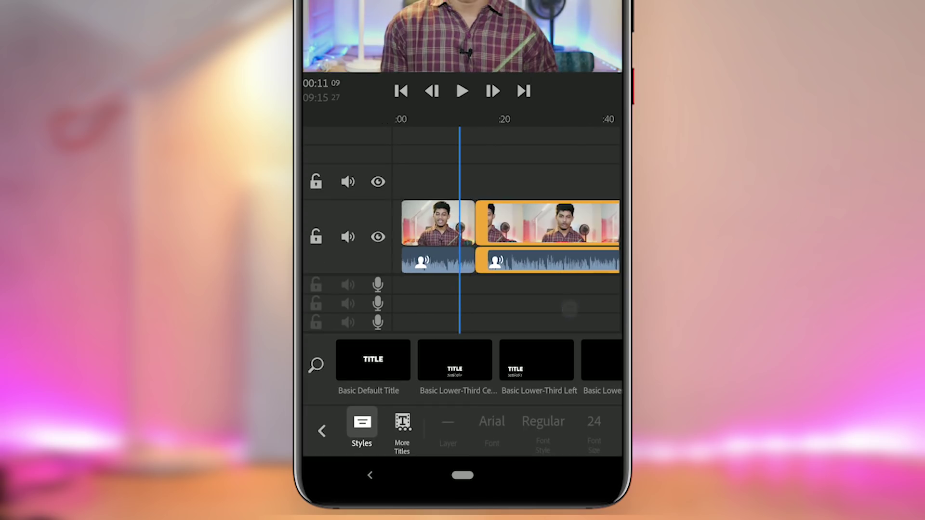
mouse_move(486, 325)
mouse_down()
mouse_move(529, 320)
mouse_move(514, 311)
mouse_up()
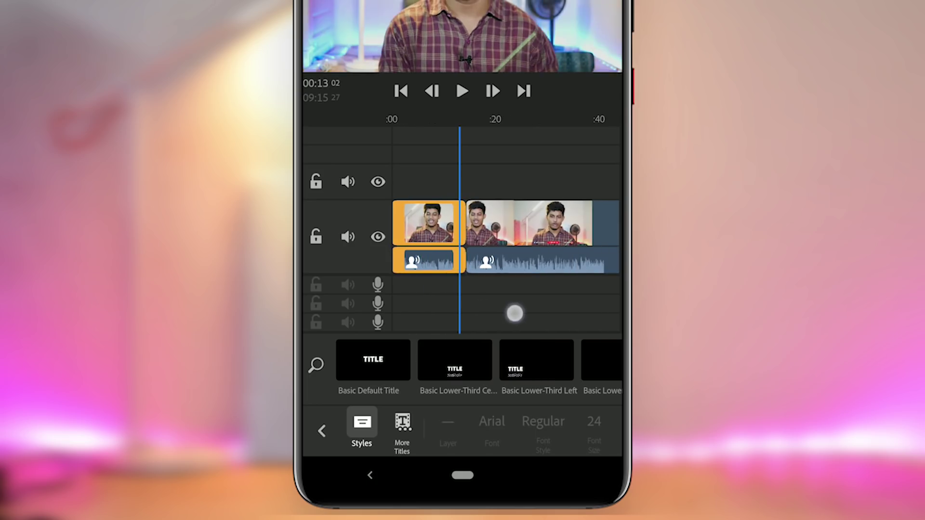
drag(565, 369, 366, 369)
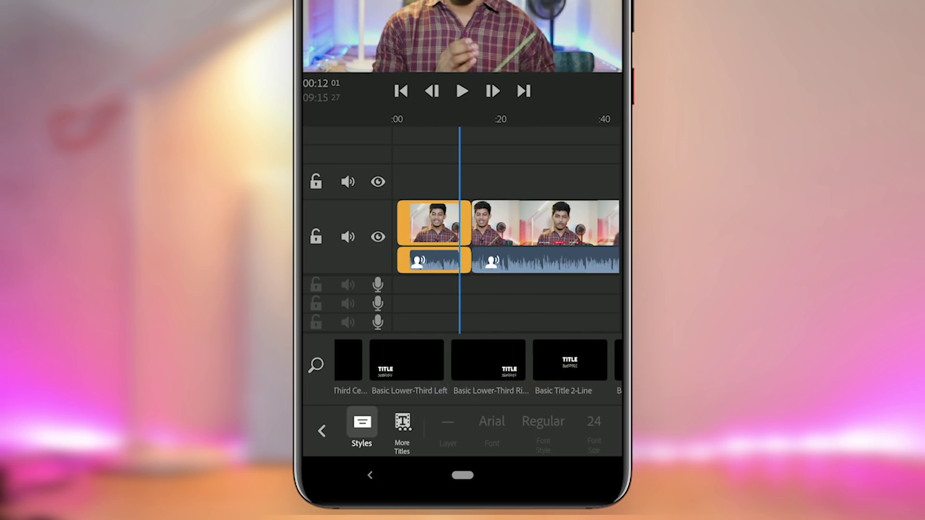
drag(554, 381, 475, 382)
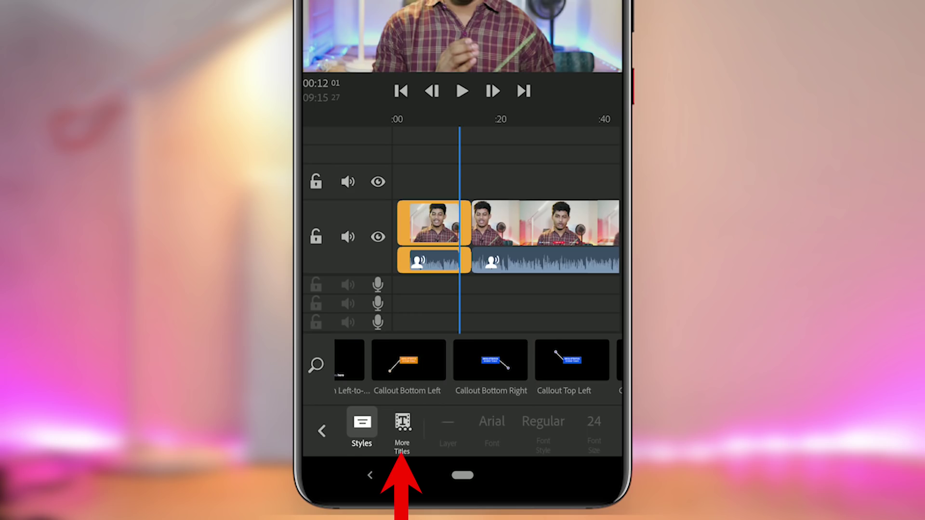
Add Angled Bar Wipe Transition from page 3 of More Titles above the clip.
click(403, 423)
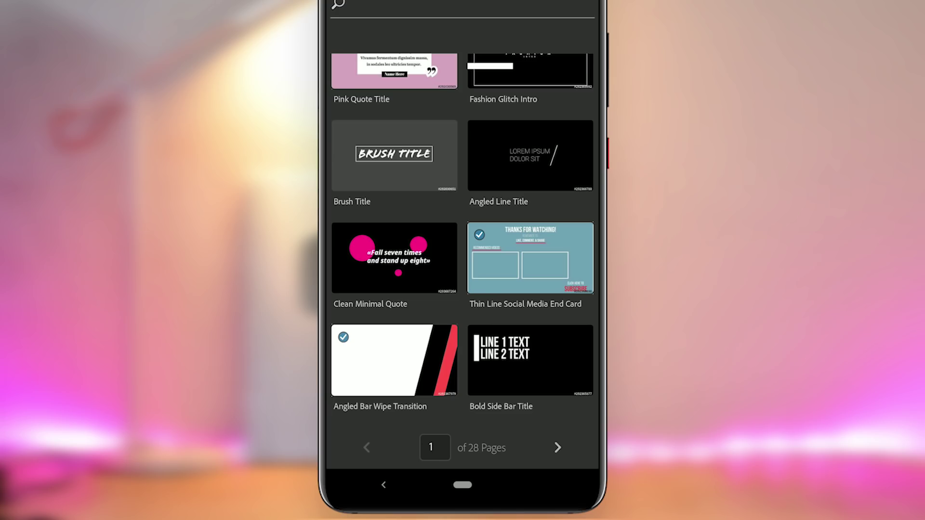
click(557, 447)
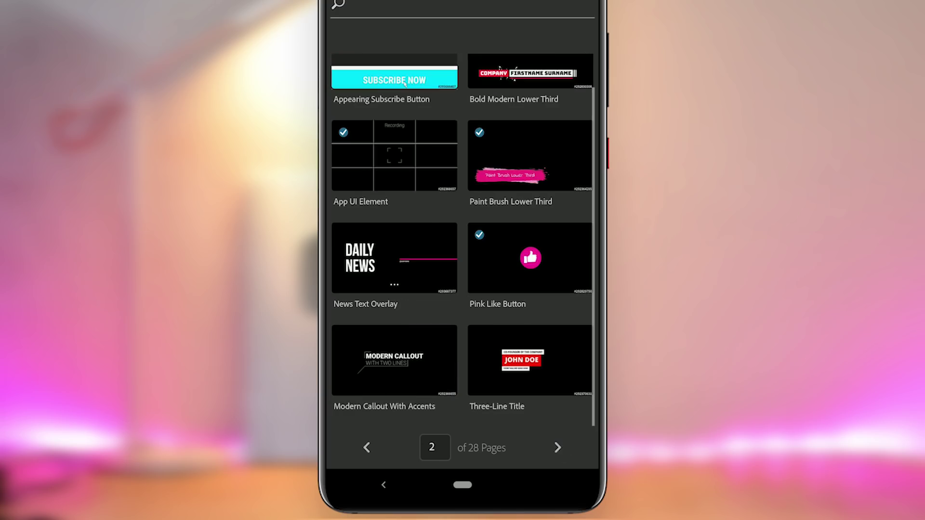
click(557, 448)
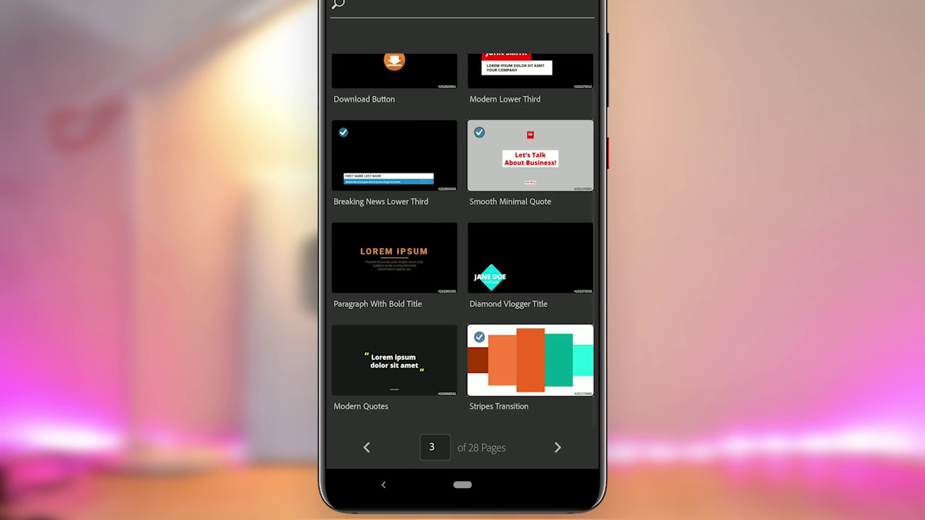
drag(538, 340, 537, 377)
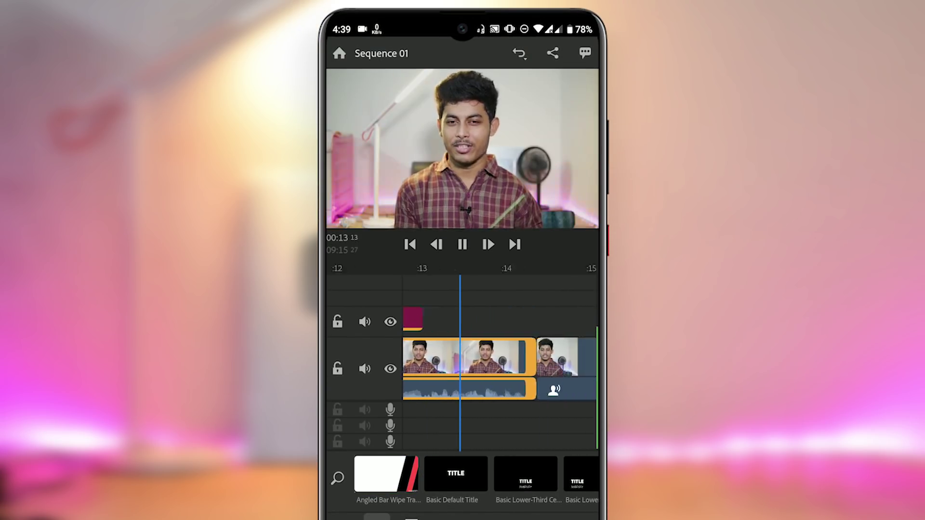
Add the Orange Sherbet Left title over the speaker clip at about 11 seconds.
mouse_move(468, 429)
mouse_down()
mouse_move(522, 429)
mouse_move(469, 446)
mouse_move(528, 424)
mouse_move(502, 417)
mouse_up()
click(518, 366)
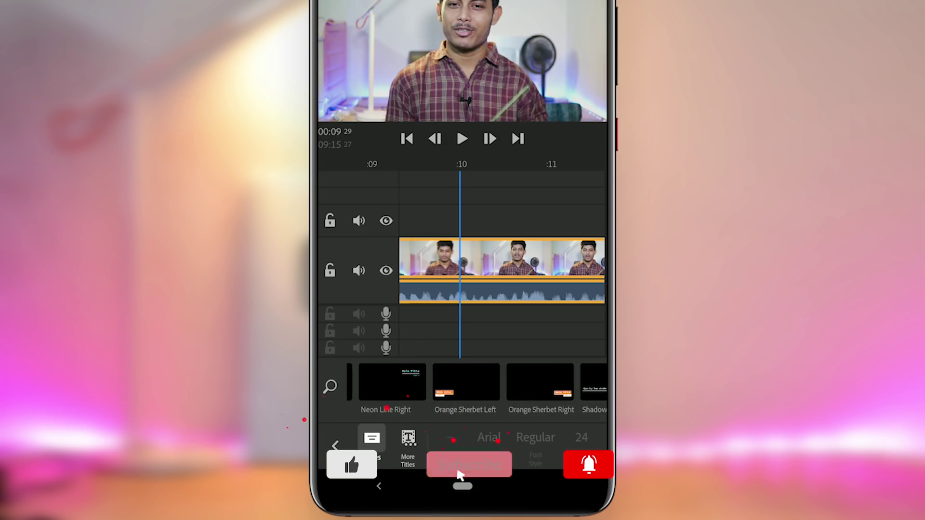
click(465, 383)
Trim the MAIN TITLE clip shorter and align it with the video clip's start, around 00:09–00:11.
mouse_move(537, 326)
mouse_down()
mouse_move(452, 349)
mouse_move(532, 347)
mouse_move(491, 339)
mouse_up()
mouse_move(455, 310)
mouse_down()
mouse_move(551, 310)
mouse_move(461, 316)
mouse_move(528, 320)
mouse_move(483, 316)
mouse_move(472, 324)
mouse_up()
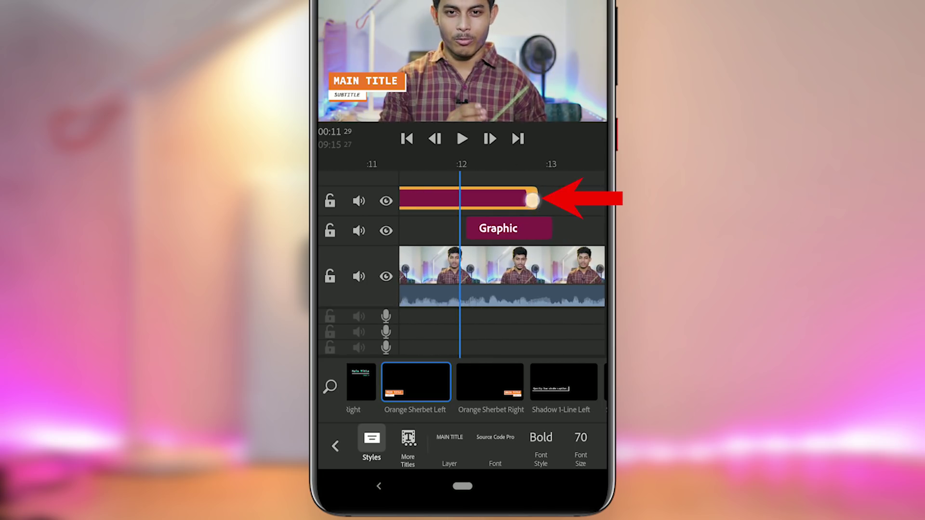
drag(531, 200, 440, 200)
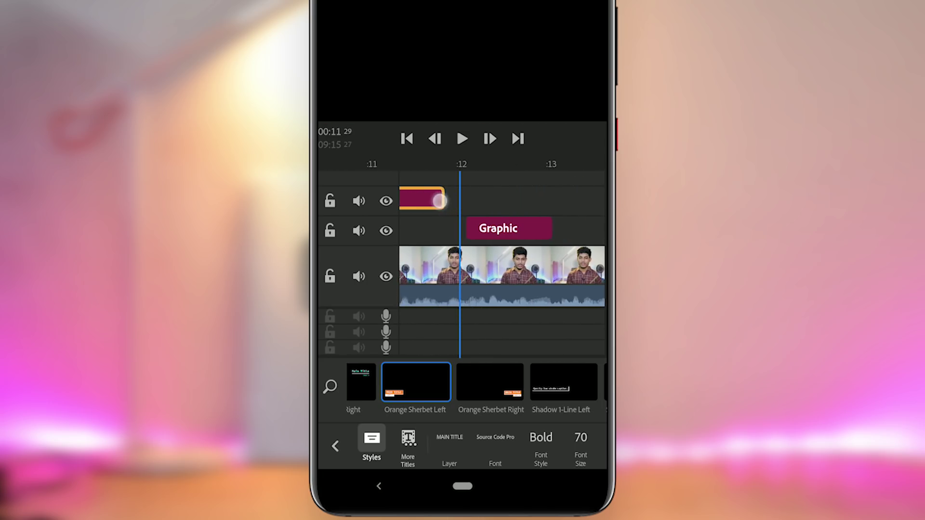
drag(509, 343, 543, 344)
click(439, 200)
drag(471, 347, 543, 347)
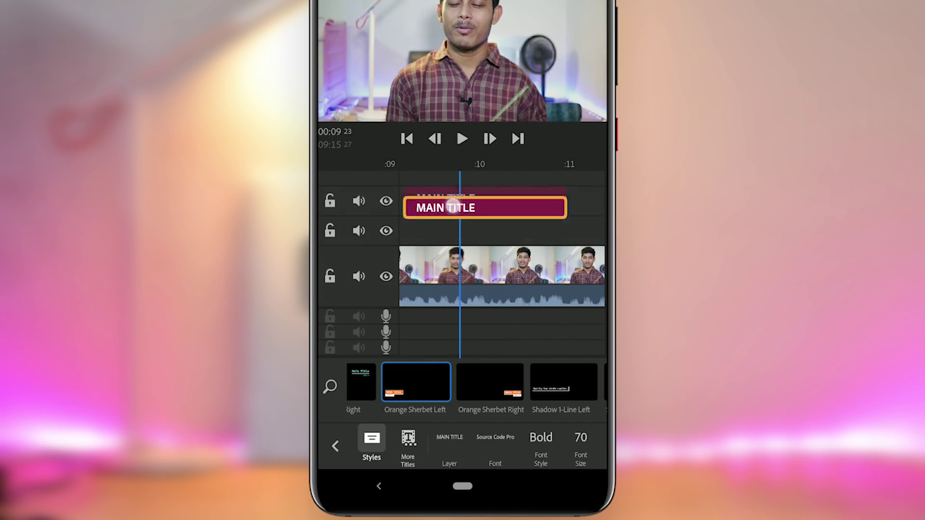
mouse_move(532, 198)
mouse_down()
mouse_move(457, 233)
mouse_move(462, 219)
mouse_up()
mouse_move(477, 328)
mouse_down()
mouse_move(549, 324)
mouse_move(468, 328)
mouse_up()
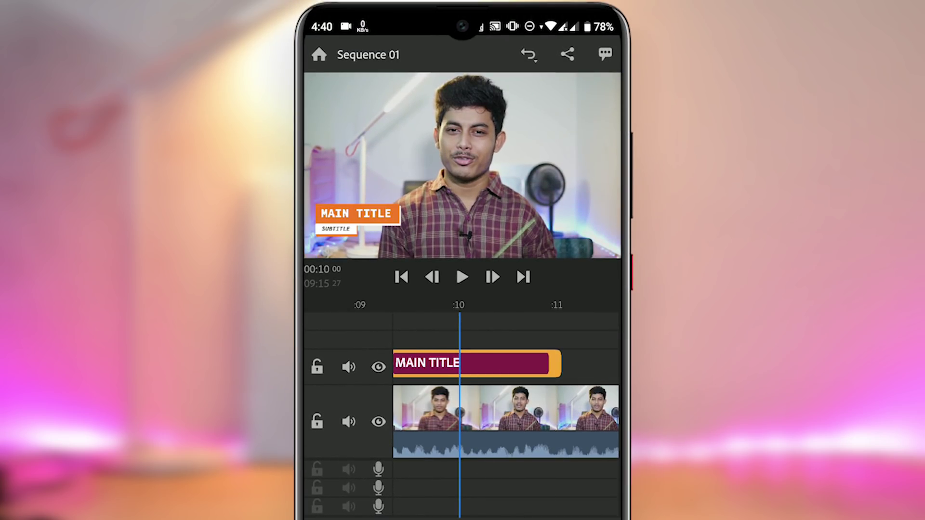
Replace the word TITLE in the lower-third with the presenter's name.
double_click(373, 213)
key(BackSpace)
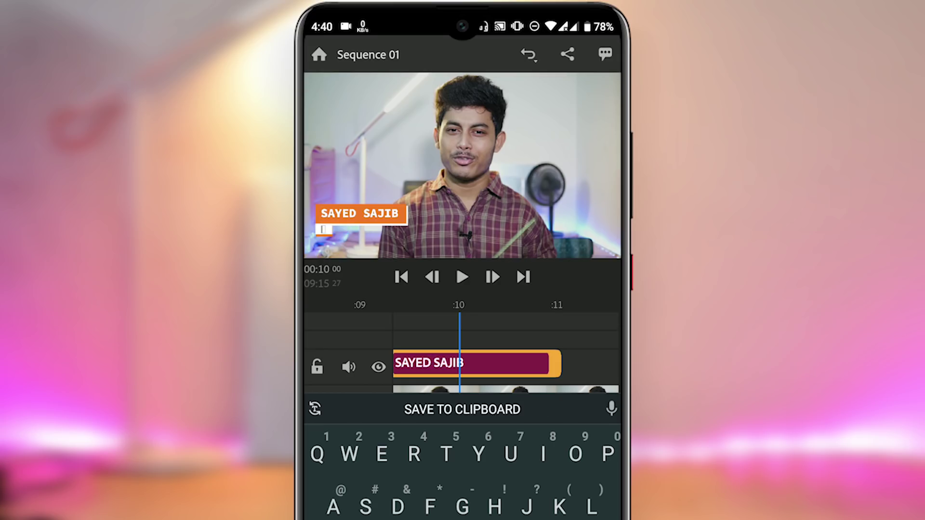
text(ST)
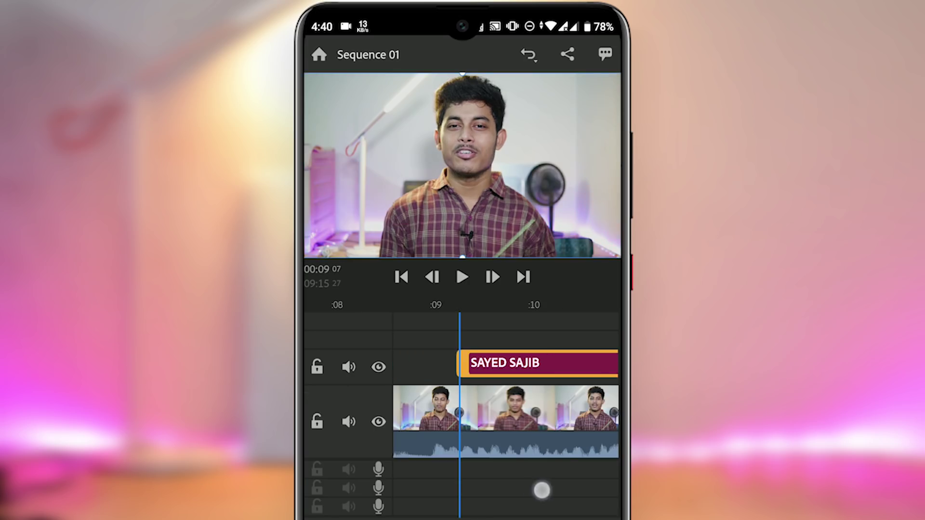
mouse_move(541, 490)
mouse_down()
mouse_move(501, 498)
mouse_move(559, 498)
mouse_up()
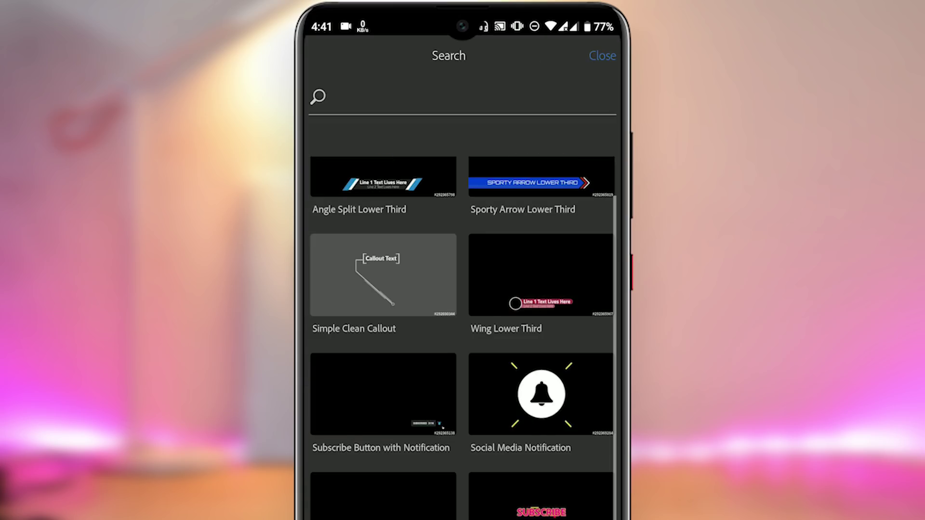
Add the Subscribe Button title, reading SUBSCRIBE 149K, to the sequence near 00:09.
drag(572, 435, 545, 509)
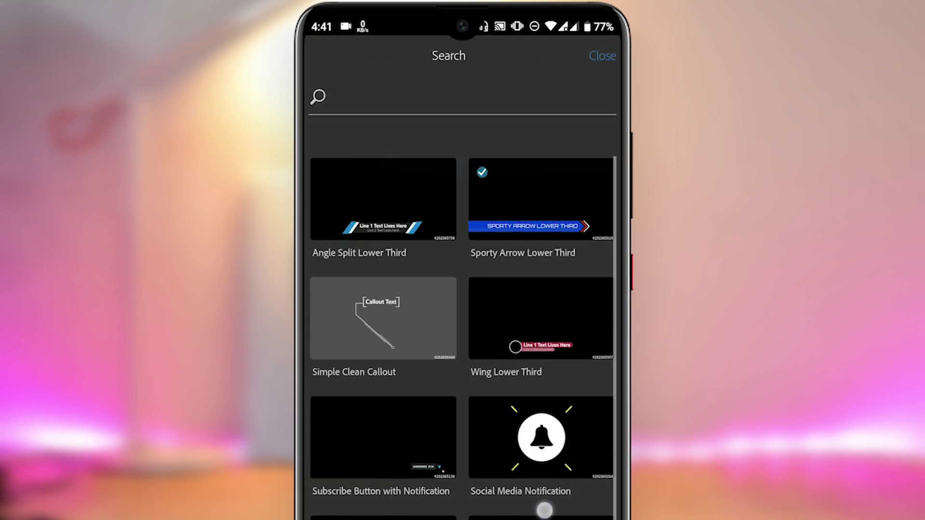
scroll(462, 327, down, 7)
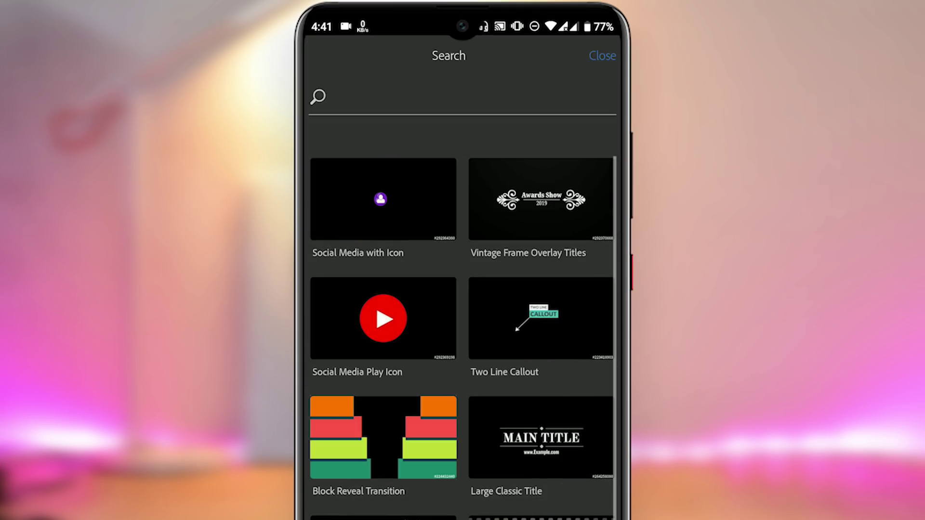
scroll(549, 444, down, 7)
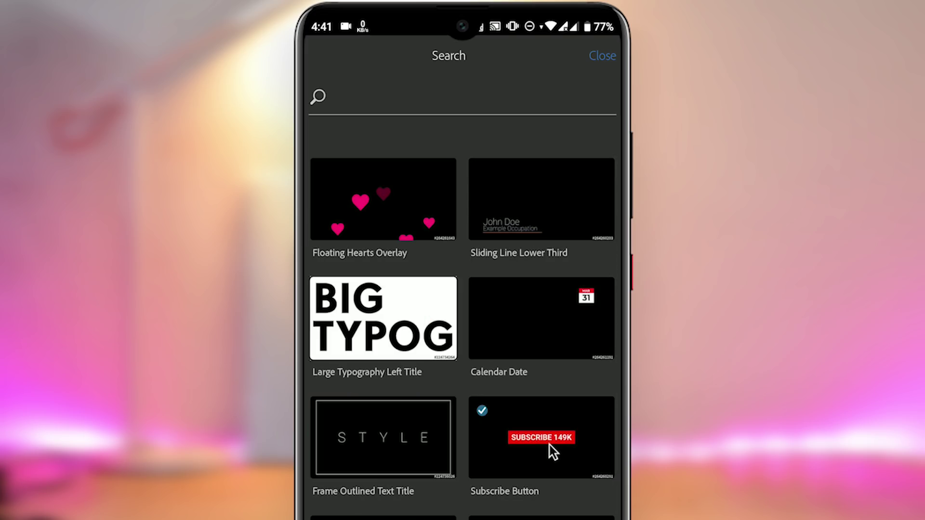
click(540, 436)
mouse_move(580, 489)
mouse_down()
mouse_move(449, 499)
mouse_move(483, 506)
mouse_up()
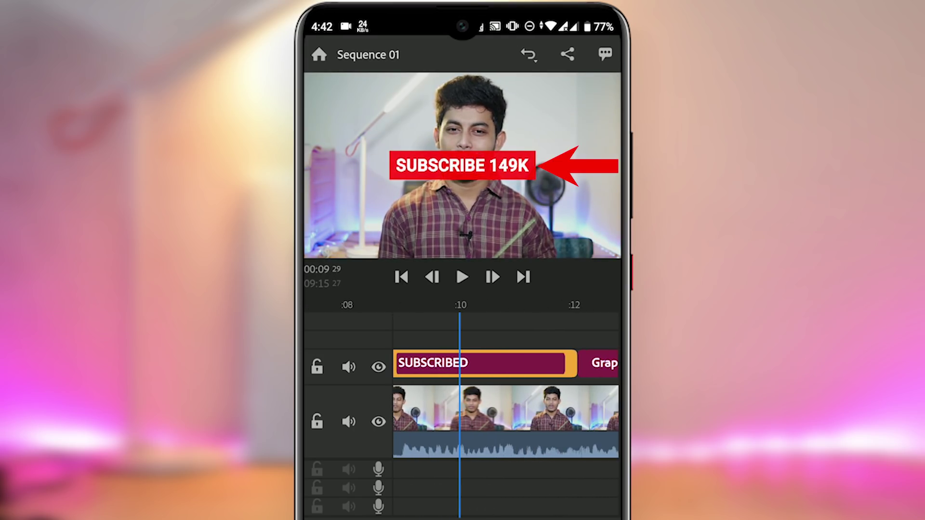
Shrink the subscribe graphic onto the speaker's chest and change 149K to 134k.
mouse_move(496, 161)
mouse_down()
mouse_move(529, 145)
mouse_move(480, 218)
mouse_move(460, 220)
mouse_move(495, 227)
mouse_move(458, 212)
mouse_up()
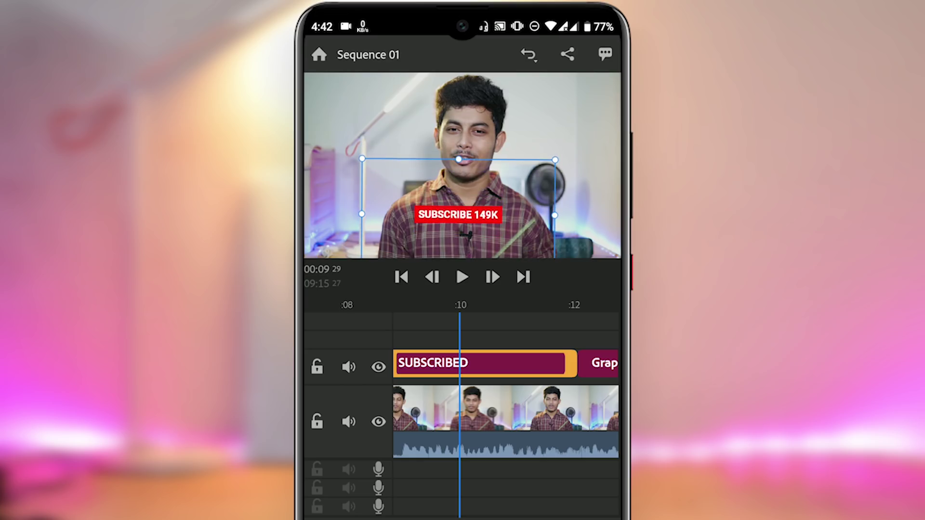
double_click(469, 215)
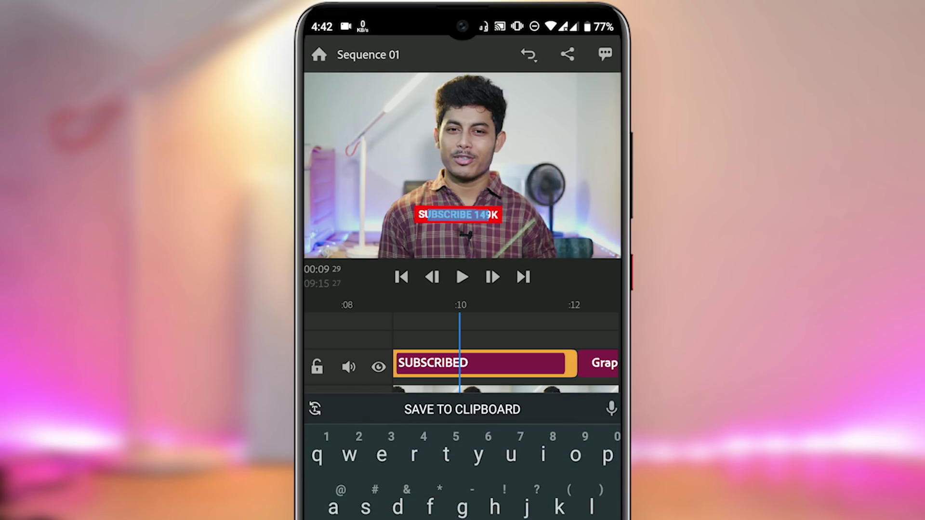
click(456, 214)
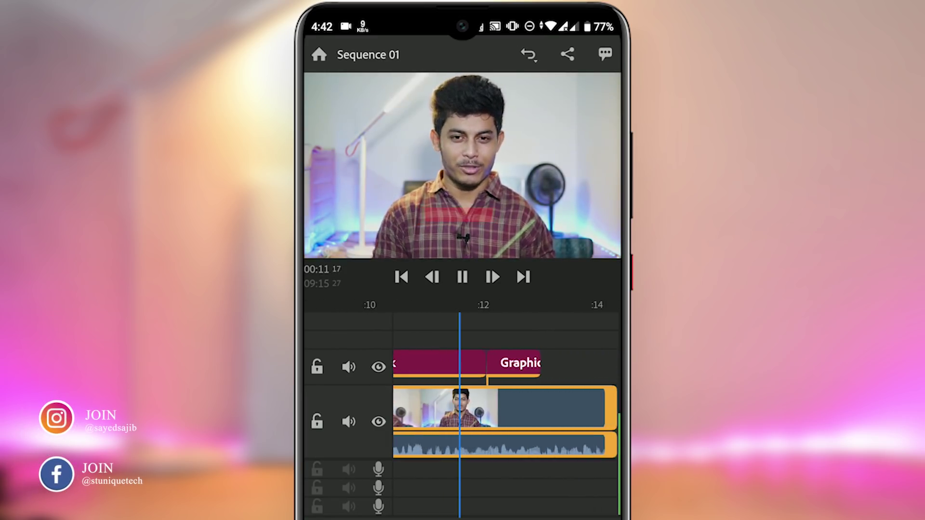
Move the SUBSCRIBE 134k clip up to a new track at the playhead near 00:12.
click(462, 277)
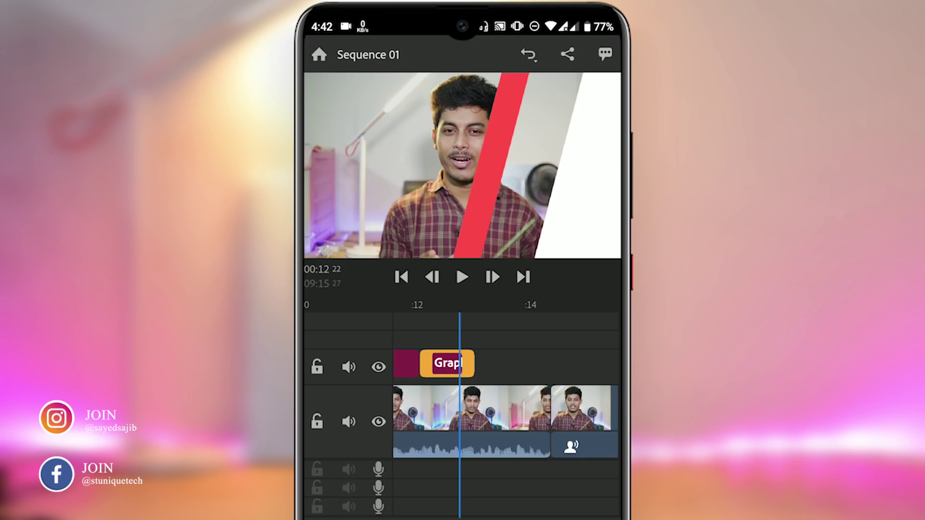
mouse_move(394, 498)
mouse_down()
mouse_move(527, 498)
mouse_move(455, 499)
mouse_up()
scroll(489, 328, down, 2)
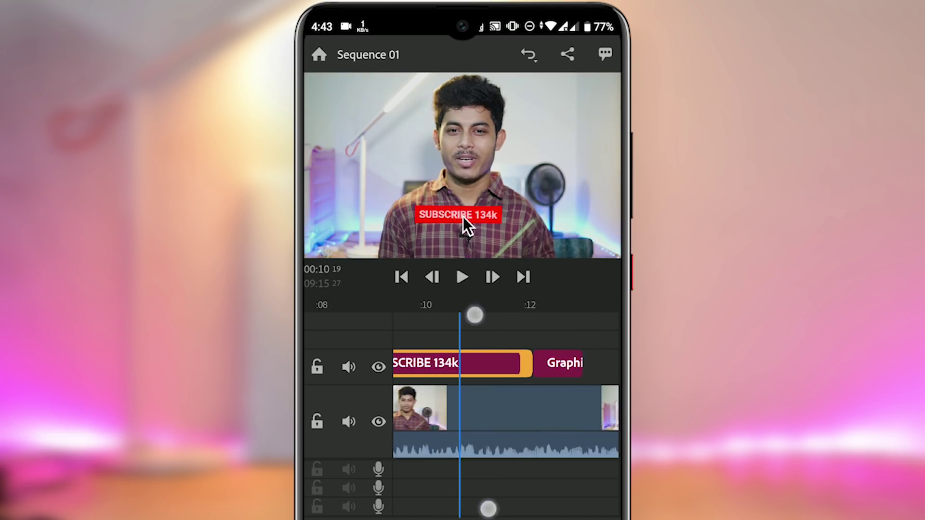
scroll(488, 417, up, 3)
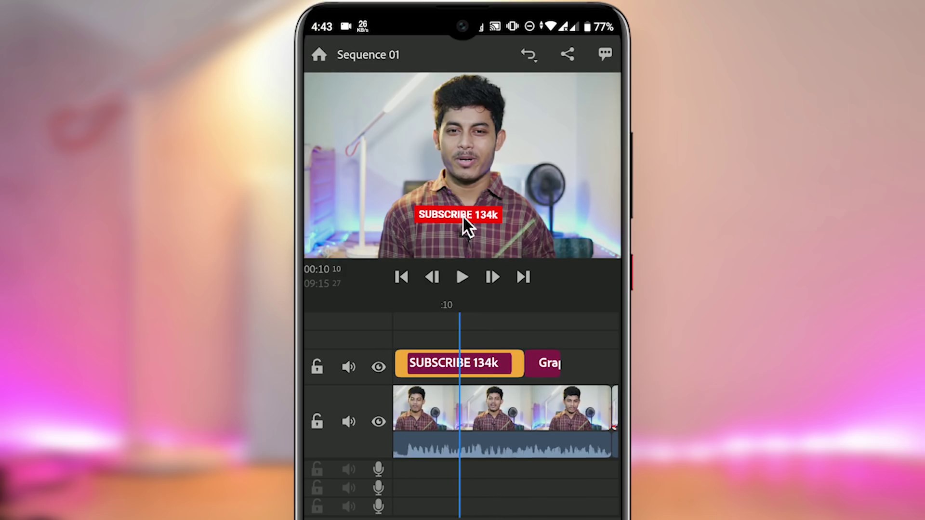
drag(486, 357, 609, 351)
drag(525, 490, 551, 483)
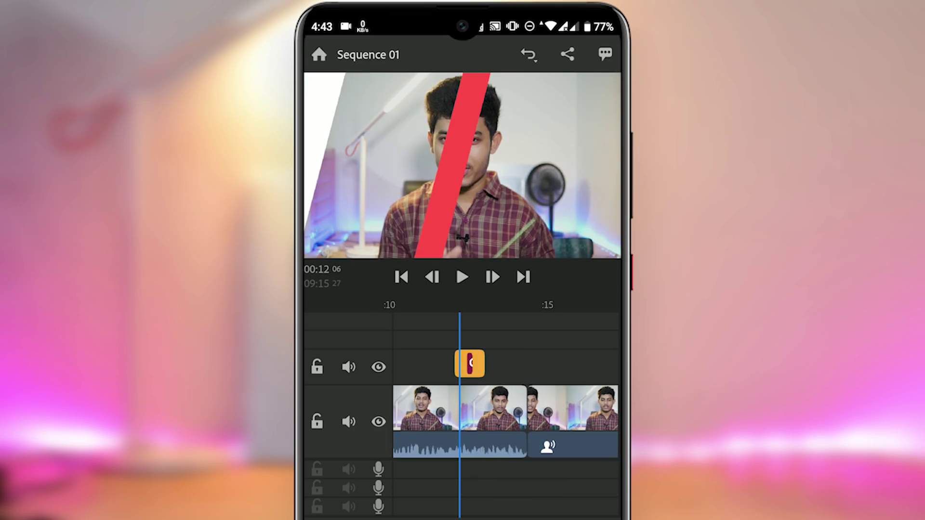
scroll(462, 412, up, 3)
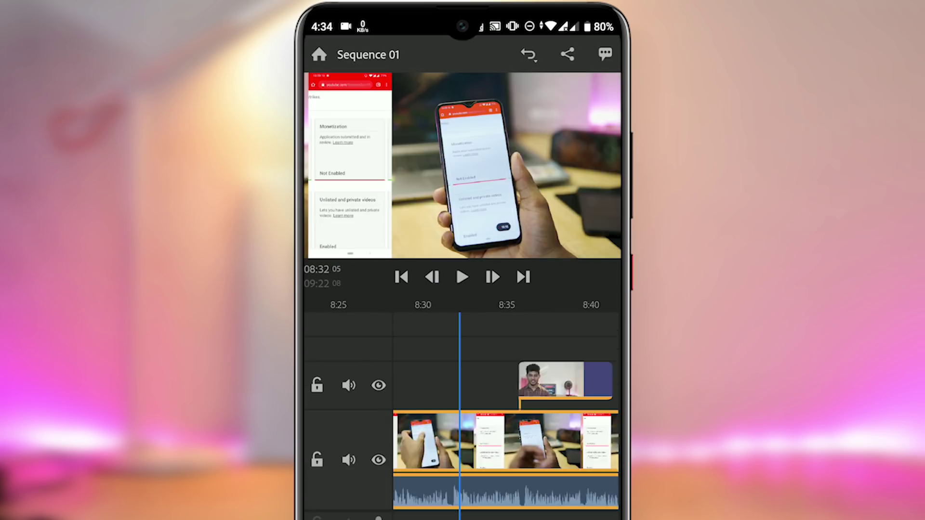
drag(400, 395, 470, 394)
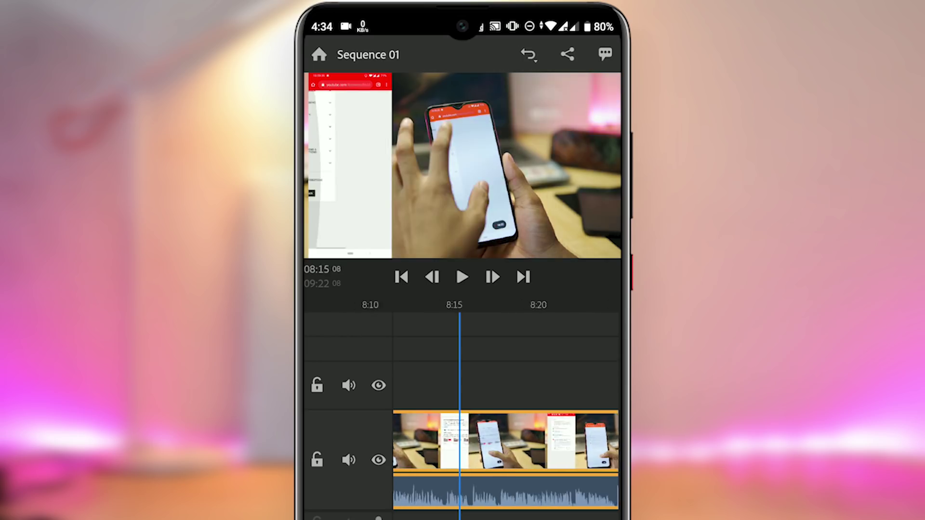
mouse_move(472, 353)
mouse_down()
mouse_move(452, 427)
mouse_move(440, 432)
mouse_up()
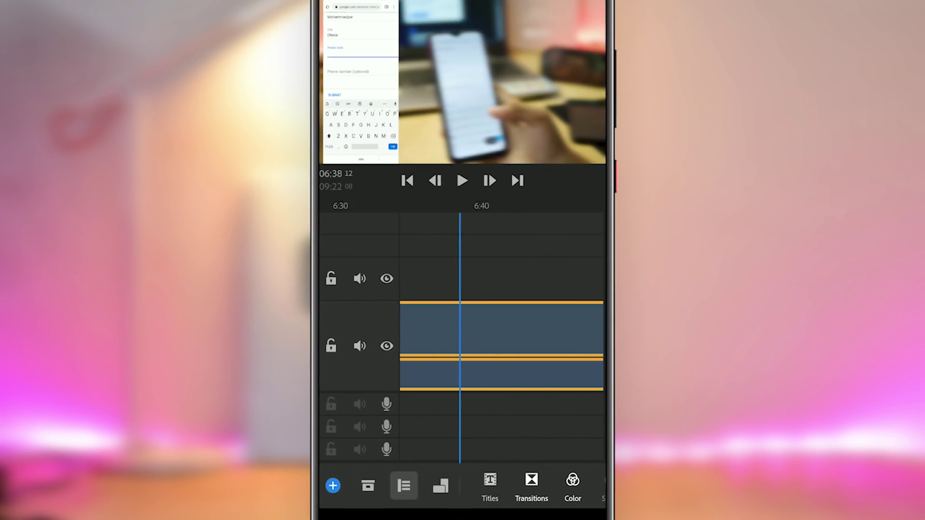
mouse_move(499, 450)
mouse_down()
mouse_move(442, 443)
mouse_move(486, 437)
mouse_up()
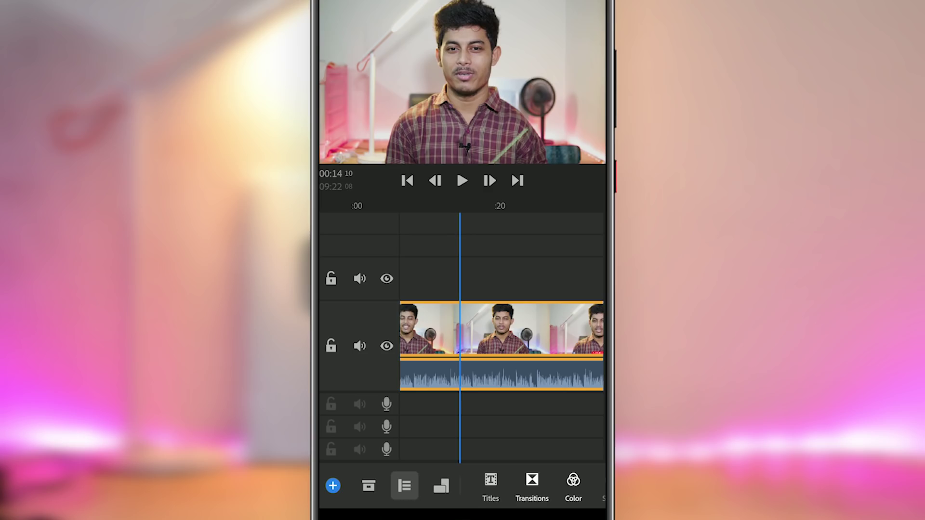
Split the speaker clip at 00:14 and 00:20, then delete the short piece between the cuts.
drag(514, 486, 397, 490)
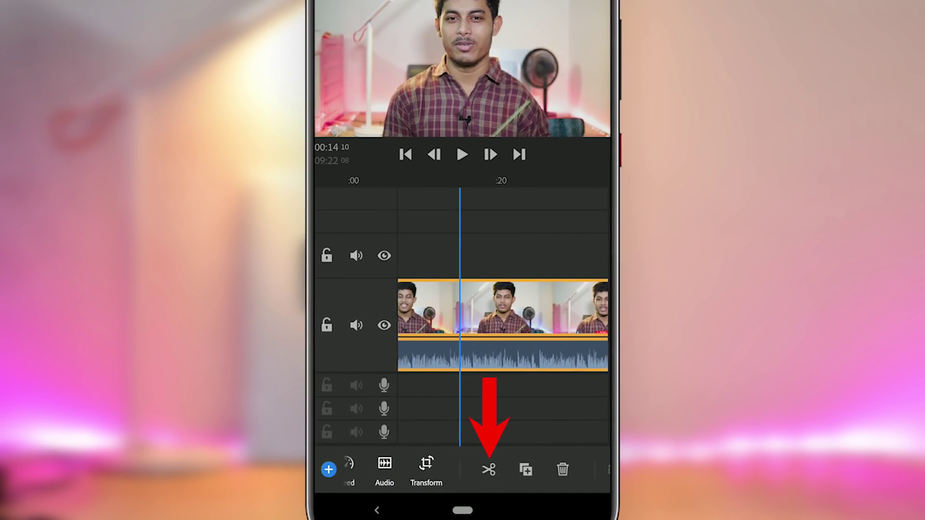
click(488, 469)
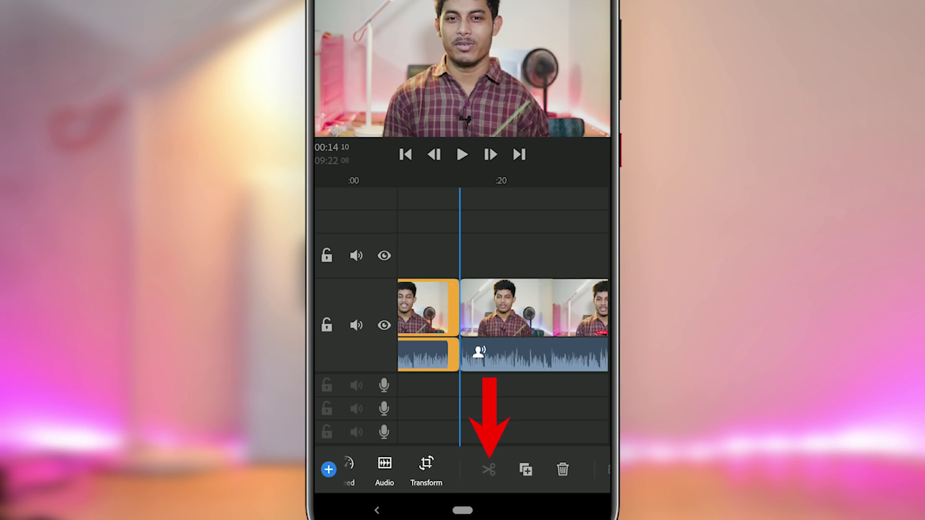
drag(545, 412, 496, 417)
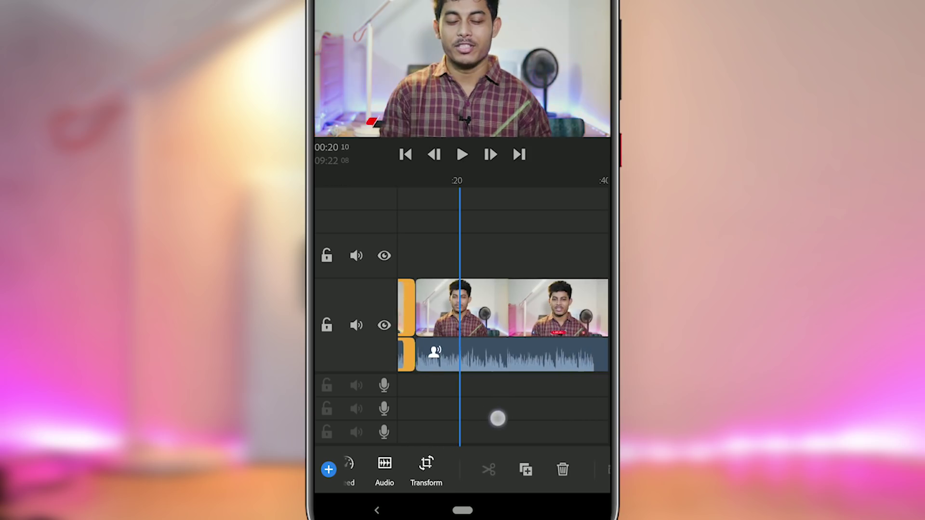
click(488, 469)
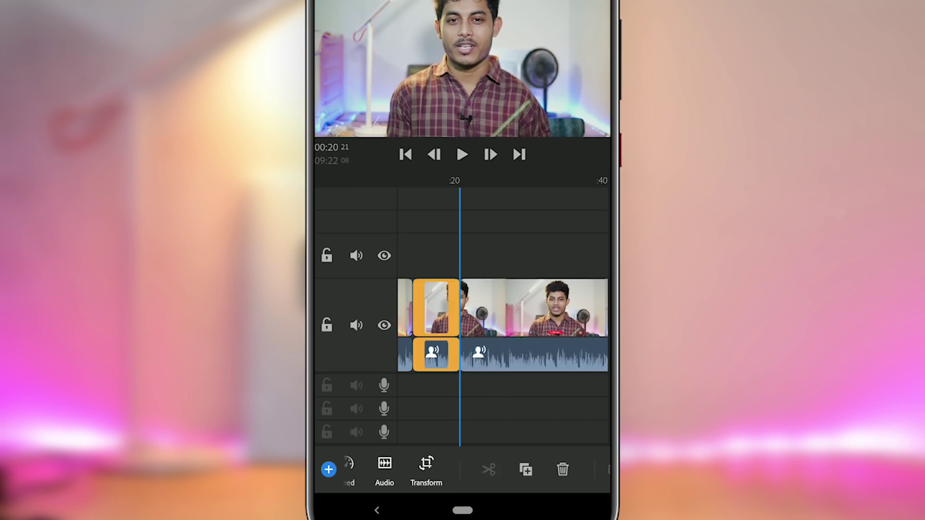
mouse_move(496, 413)
mouse_down()
mouse_move(537, 417)
mouse_move(505, 417)
mouse_move(550, 403)
mouse_move(507, 416)
mouse_move(460, 408)
mouse_move(455, 417)
mouse_move(478, 414)
mouse_move(445, 385)
mouse_up()
click(562, 468)
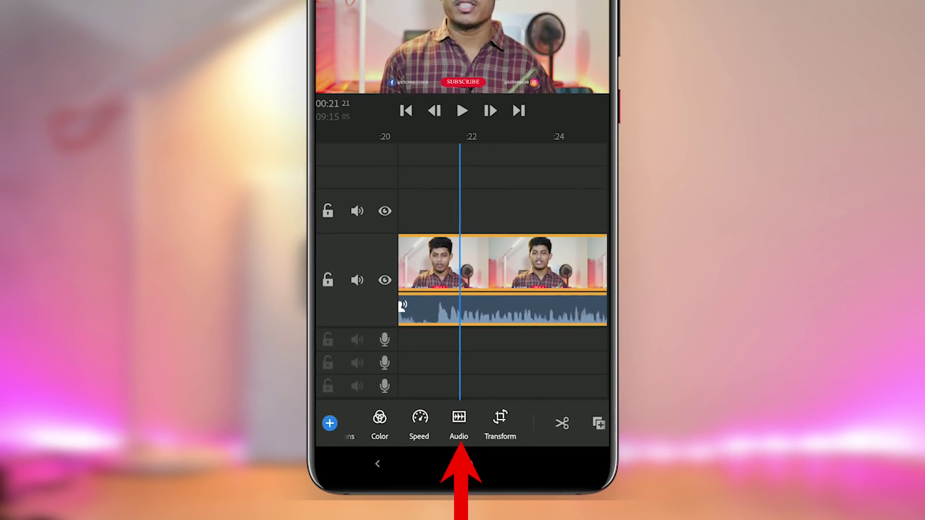
In the Audio panel, set the short clip's Reduce Noise to 50 and Clip Volume to 58%.
click(454, 426)
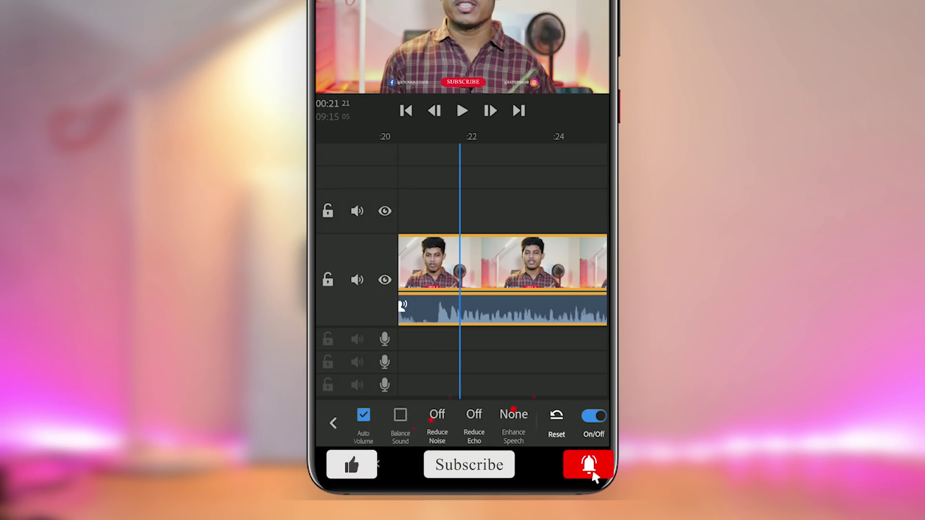
click(513, 421)
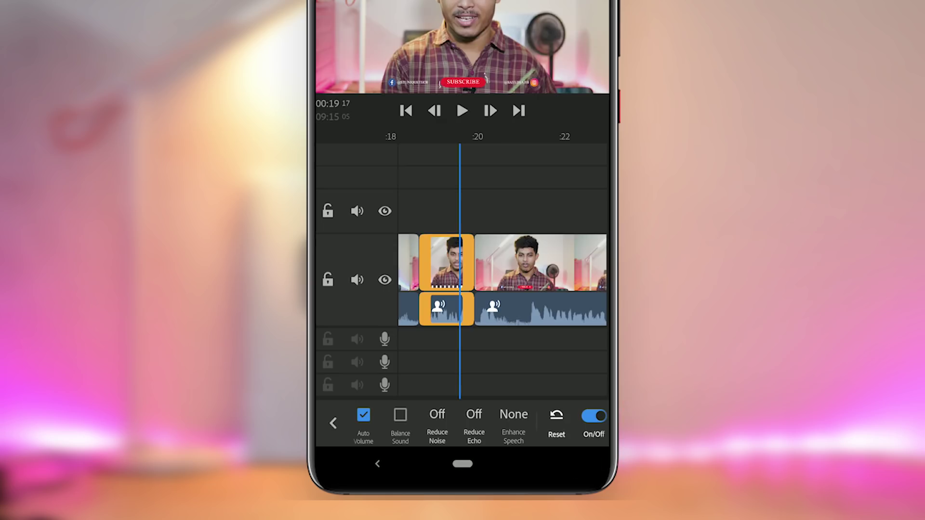
click(436, 423)
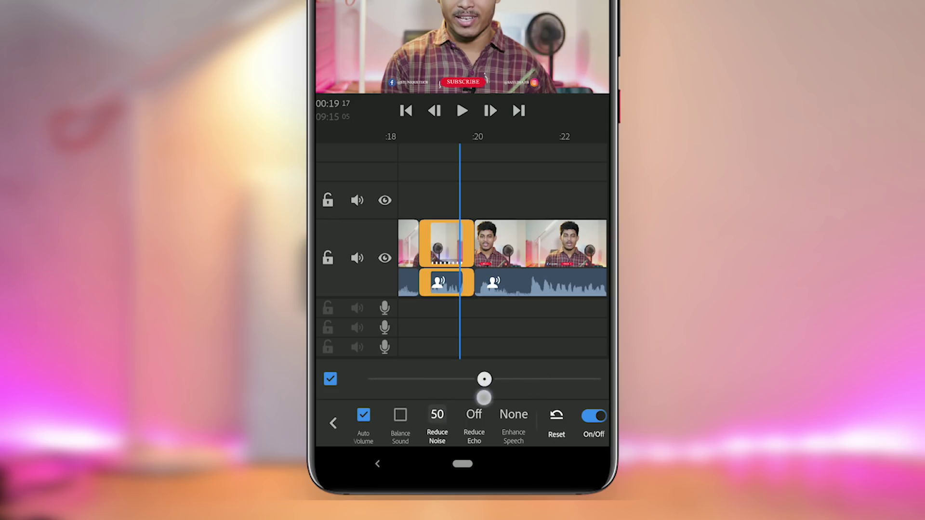
drag(448, 423, 533, 422)
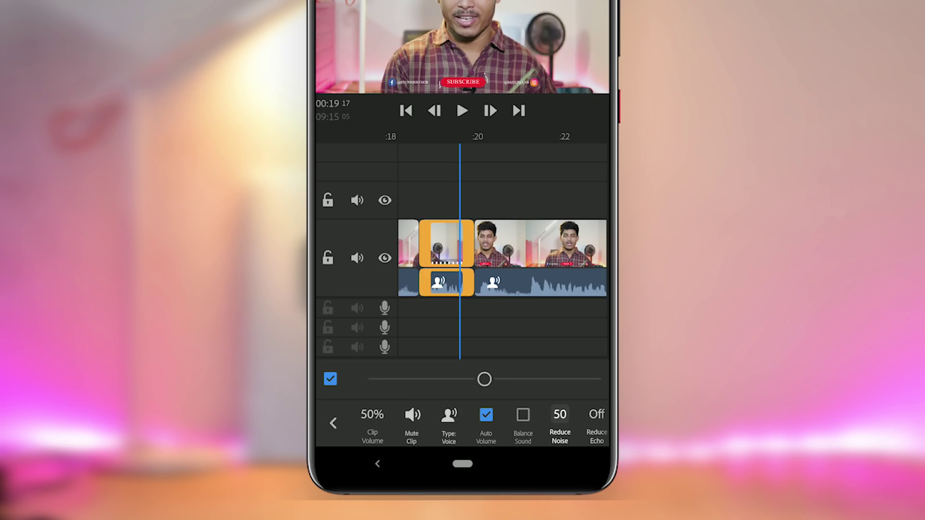
click(372, 418)
drag(468, 379, 551, 379)
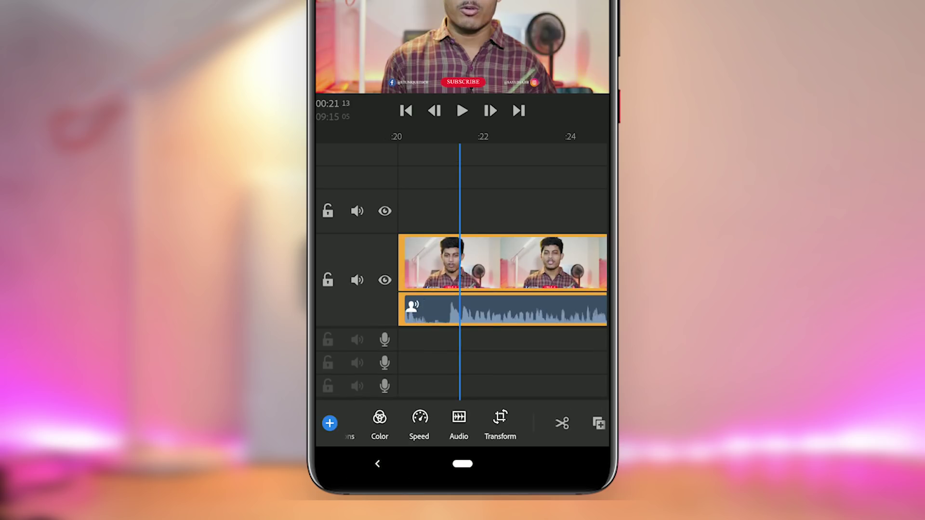
In Transform, set Crop Top and Crop Bottom to 9 on the talking-head clip.
click(500, 422)
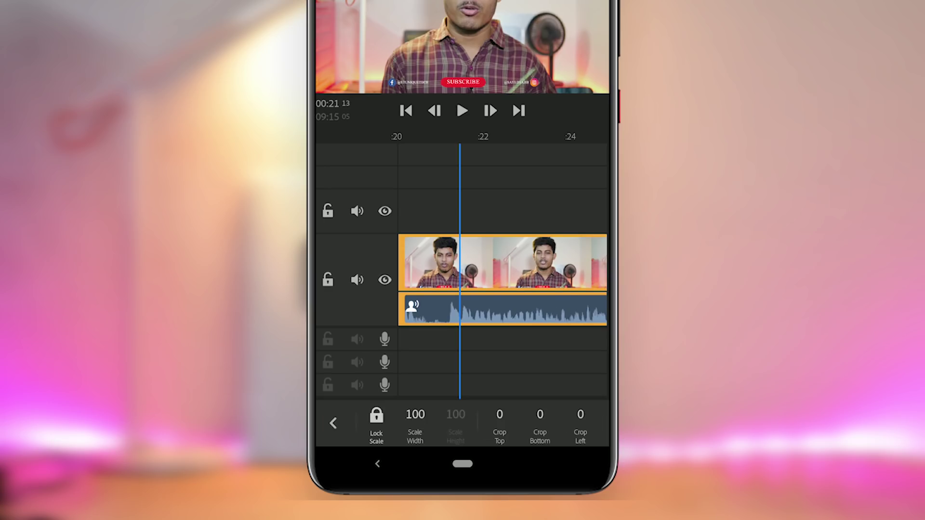
drag(566, 418, 474, 449)
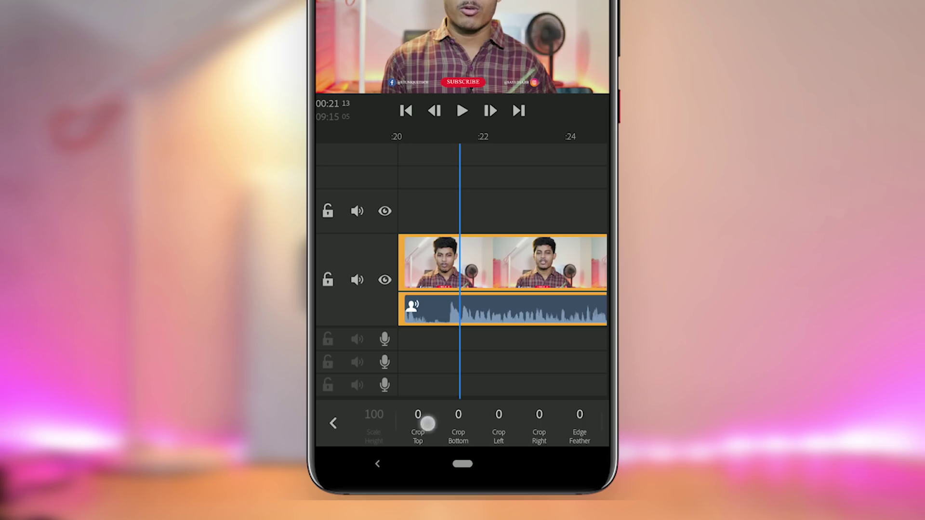
click(427, 424)
drag(335, 379, 358, 379)
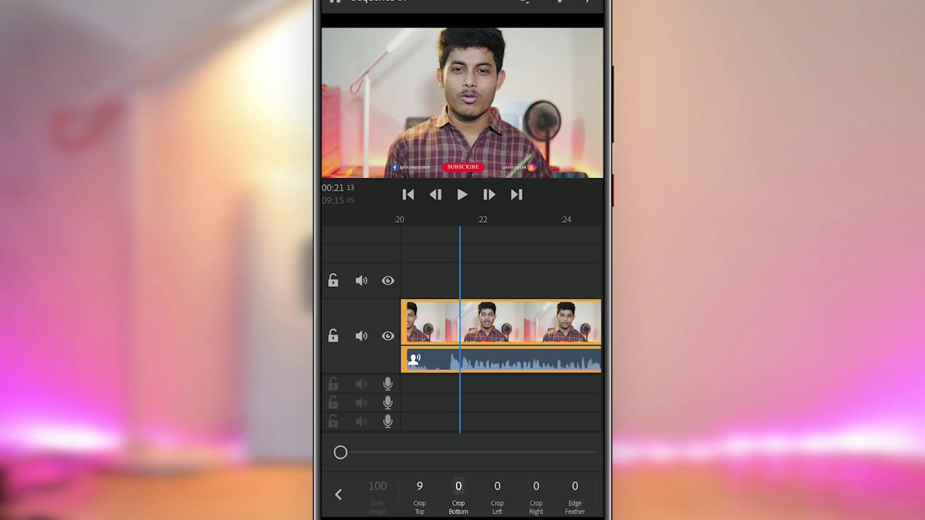
drag(340, 452, 362, 453)
Play back the cropped clip to check it, then return the playhead near the start.
drag(502, 409, 545, 409)
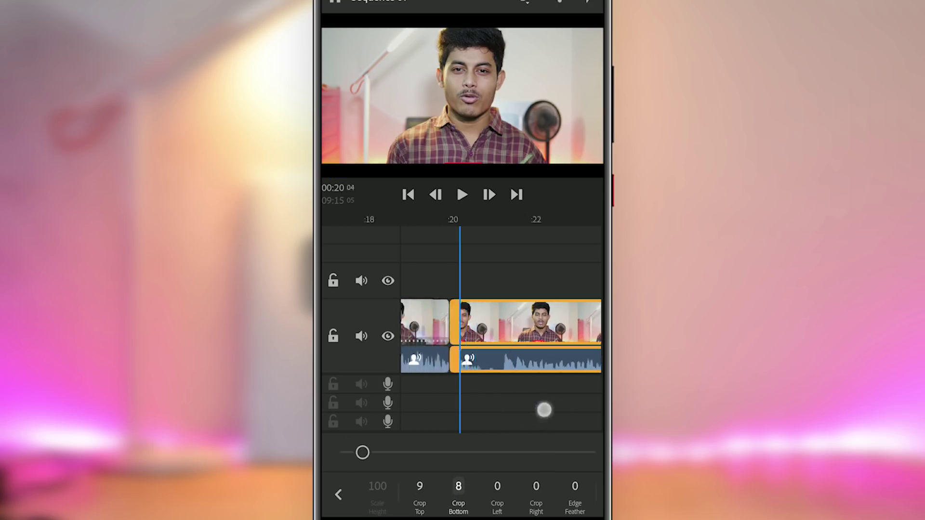
click(462, 194)
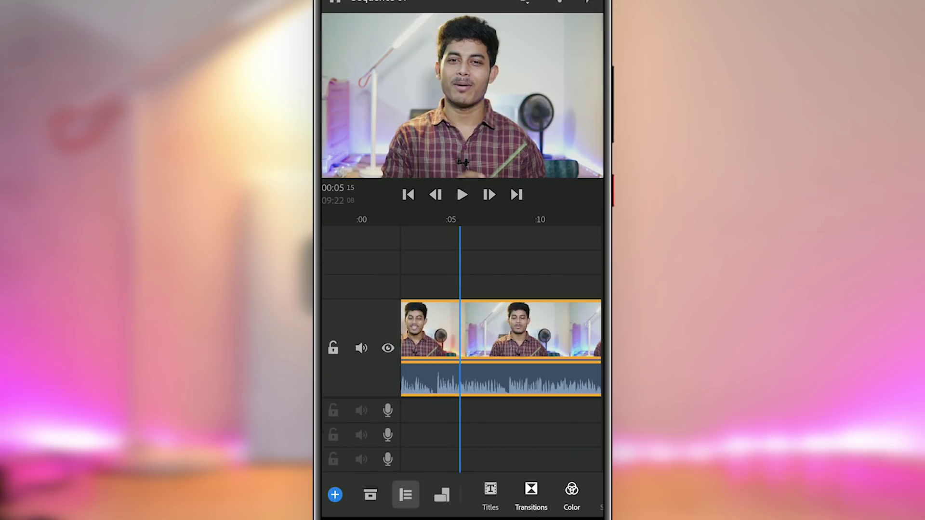
drag(490, 428, 515, 436)
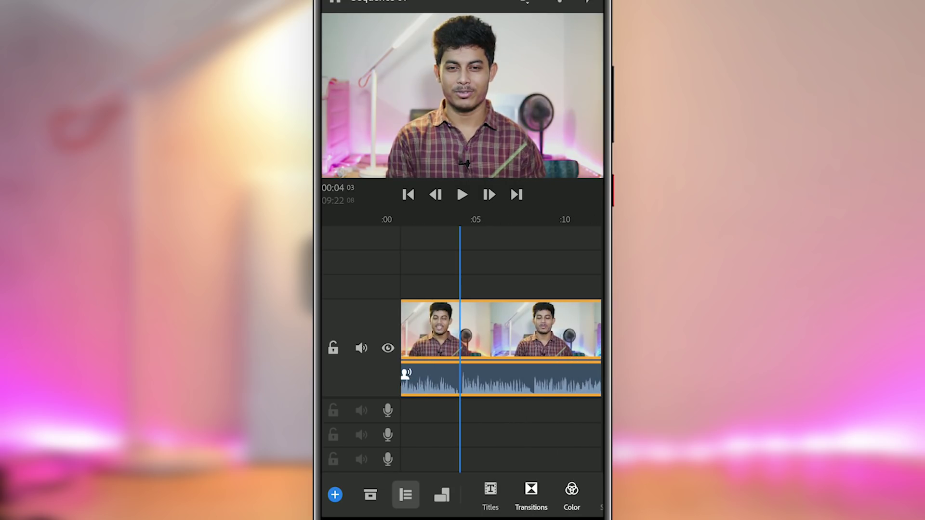
Add the presenter photo, YouTube thumbnail and lightbulb image from device media to the timeline end.
click(335, 494)
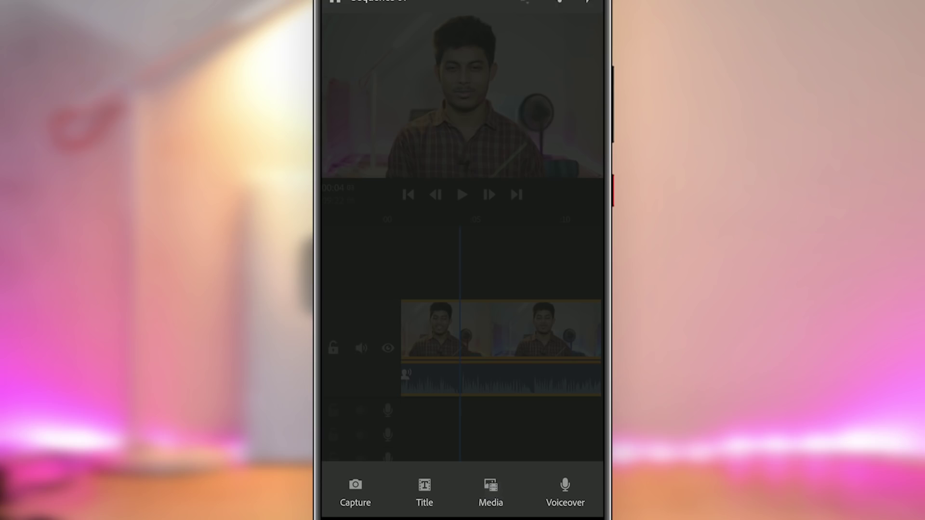
click(490, 492)
scroll(462, 241, down, 3)
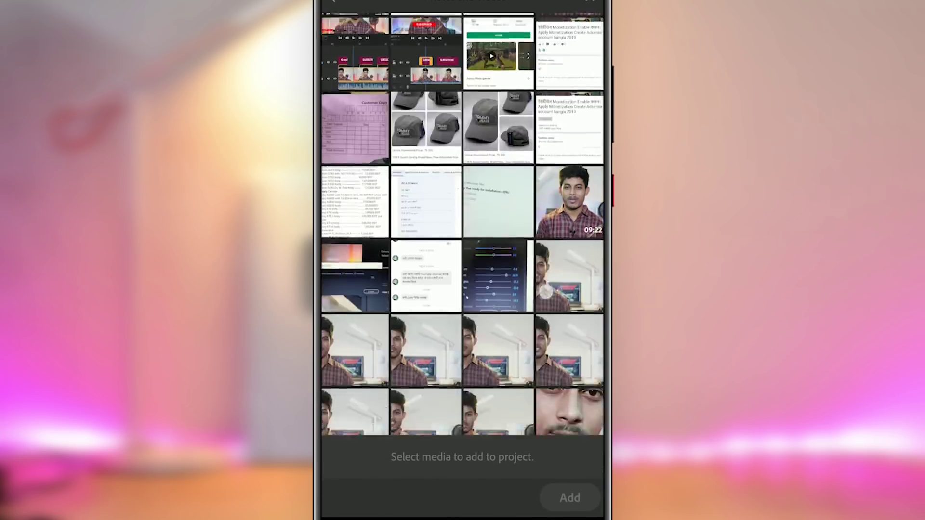
scroll(546, 291, down, 5)
click(560, 282)
click(561, 282)
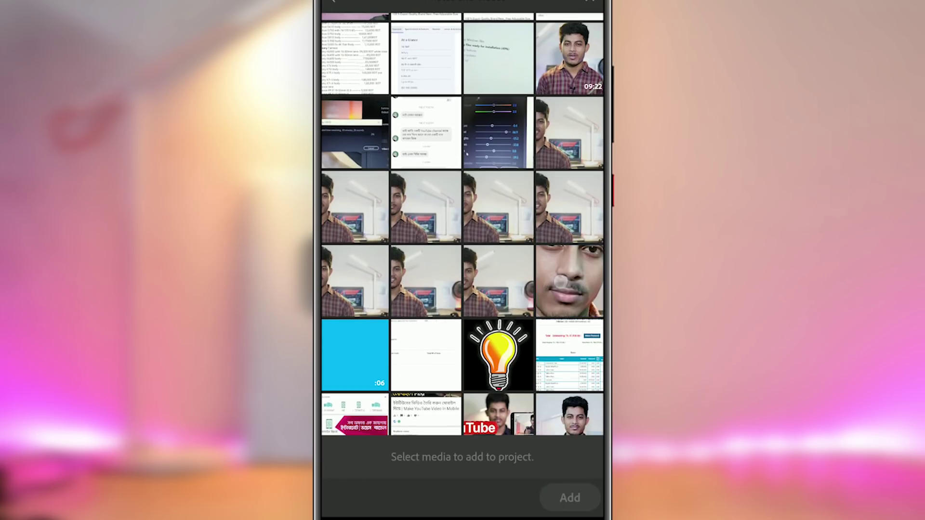
click(491, 281)
scroll(463, 241, down, 2)
click(498, 340)
scroll(462, 241, down, 3)
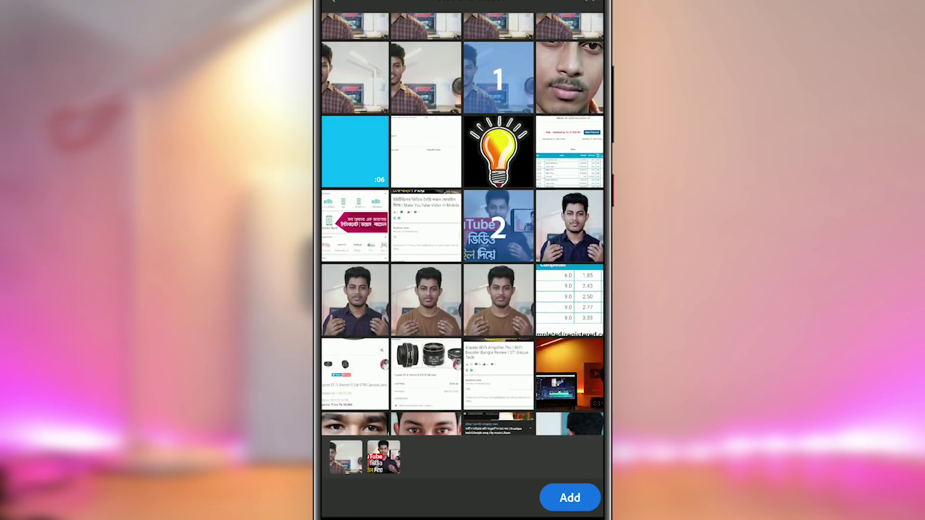
scroll(463, 241, up, 1)
click(498, 195)
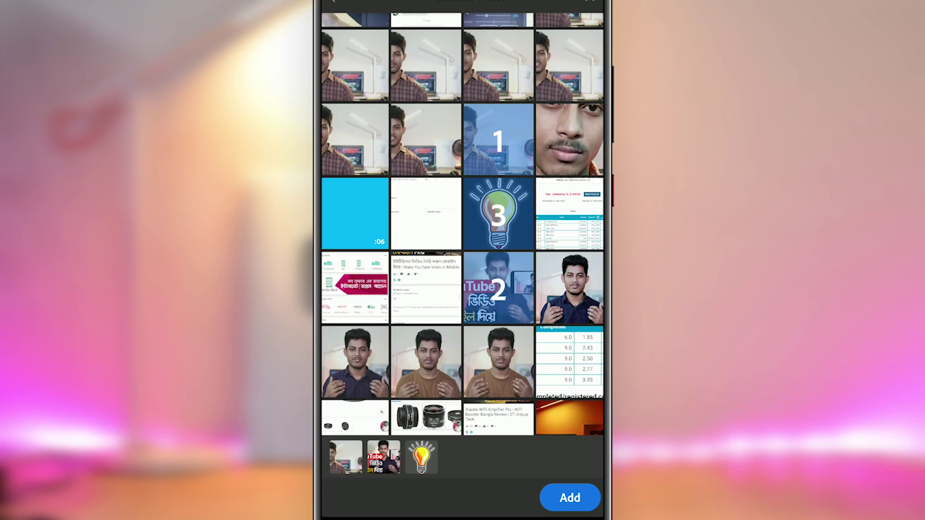
click(570, 497)
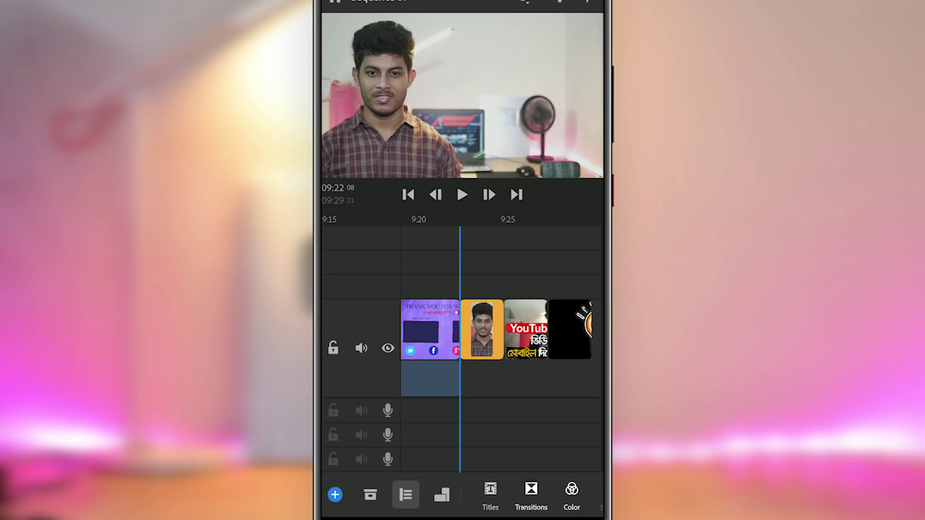
Move the presenter and YouTube clips onto overlay tracks above the main track.
drag(467, 401, 526, 409)
mouse_move(523, 323)
mouse_down()
mouse_move(503, 273)
mouse_move(425, 262)
mouse_up()
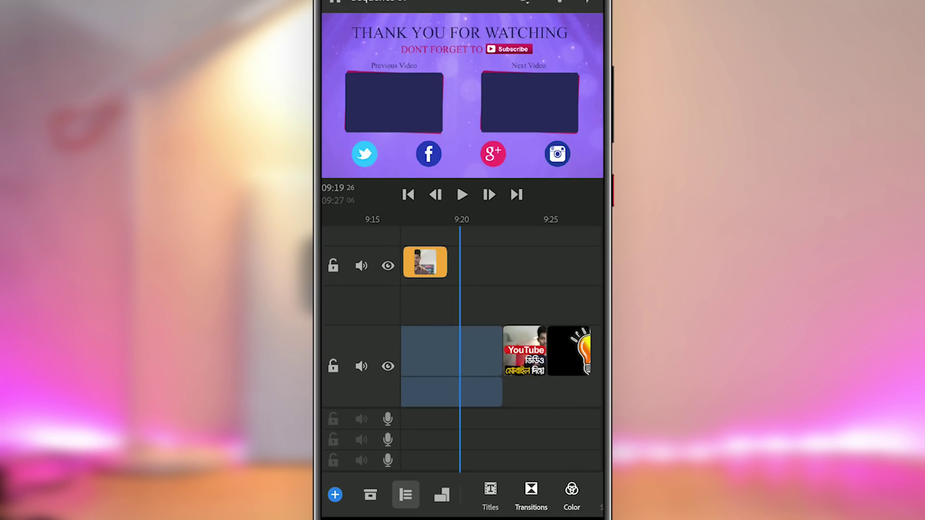
mouse_move(526, 337)
mouse_down()
mouse_move(490, 275)
mouse_move(532, 263)
mouse_up()
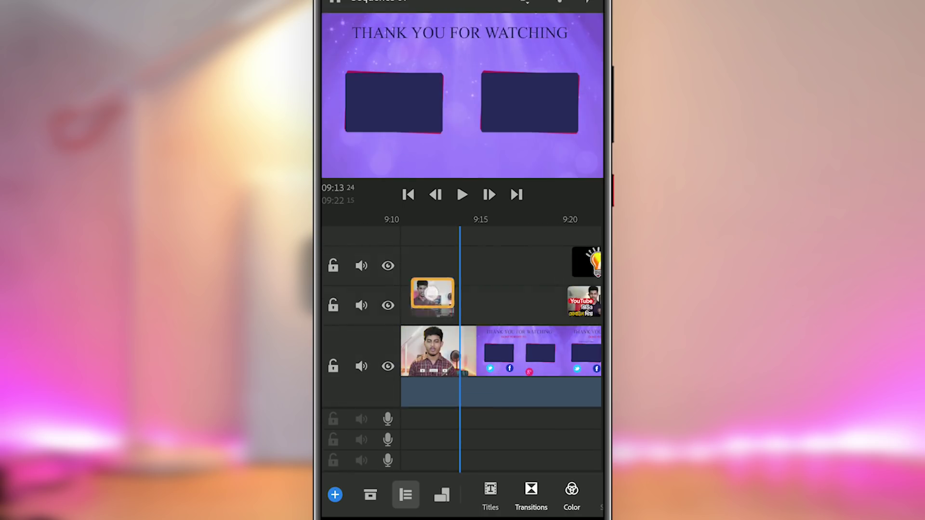
mouse_move(433, 299)
mouse_down()
mouse_move(539, 301)
mouse_move(421, 294)
mouse_up()
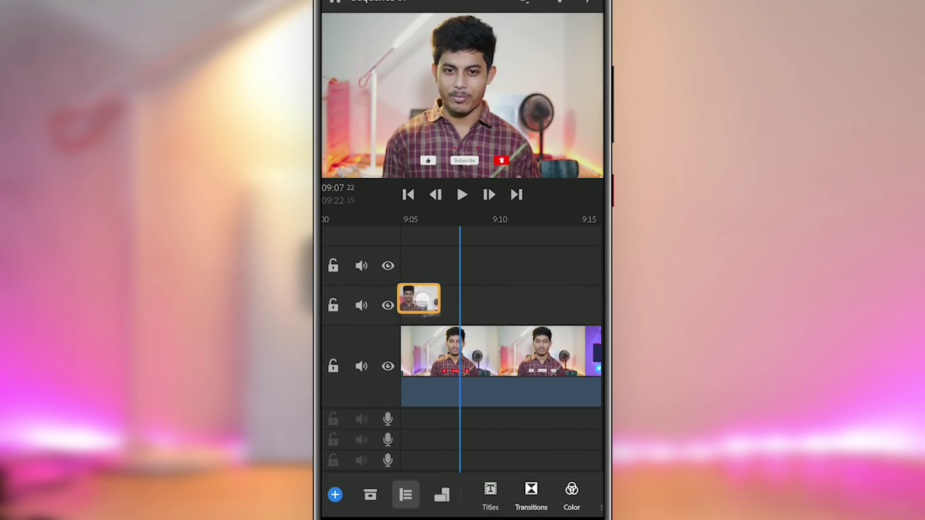
Place the presenter overlay at about 8:35, shrink it to picture-in-picture and trim its end.
mouse_move(521, 450)
mouse_down()
mouse_move(475, 439)
mouse_move(483, 439)
mouse_up()
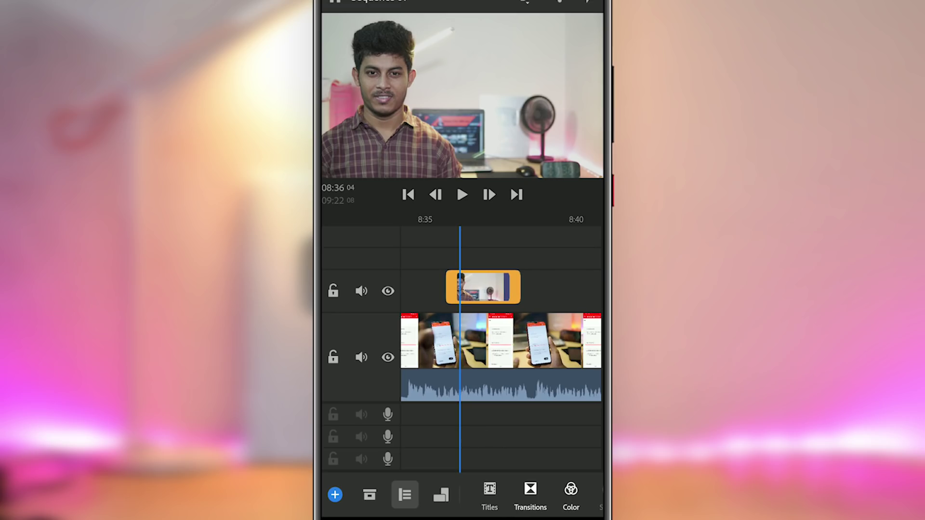
drag(544, 426, 528, 433)
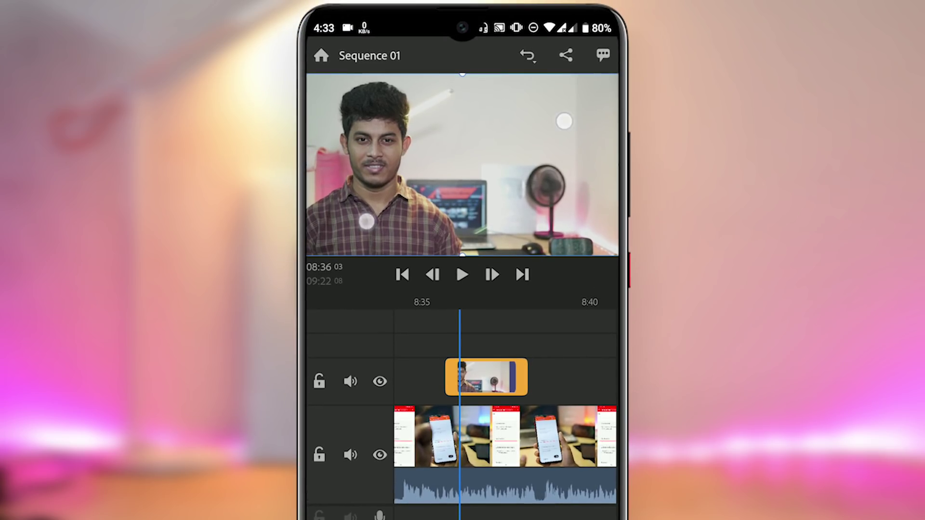
mouse_move(564, 121)
mouse_down()
mouse_move(504, 150)
mouse_move(451, 145)
mouse_up()
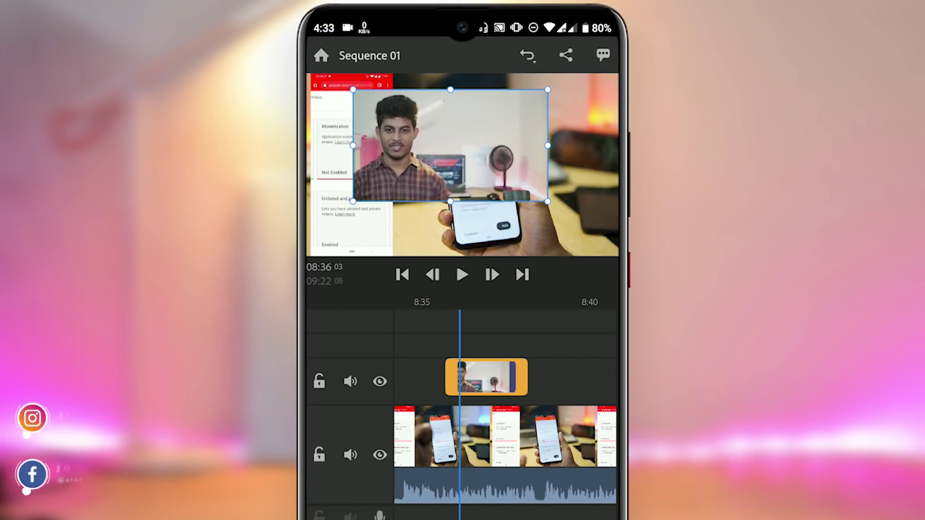
mouse_move(481, 436)
mouse_down()
mouse_move(501, 435)
mouse_move(460, 436)
mouse_up()
click(459, 376)
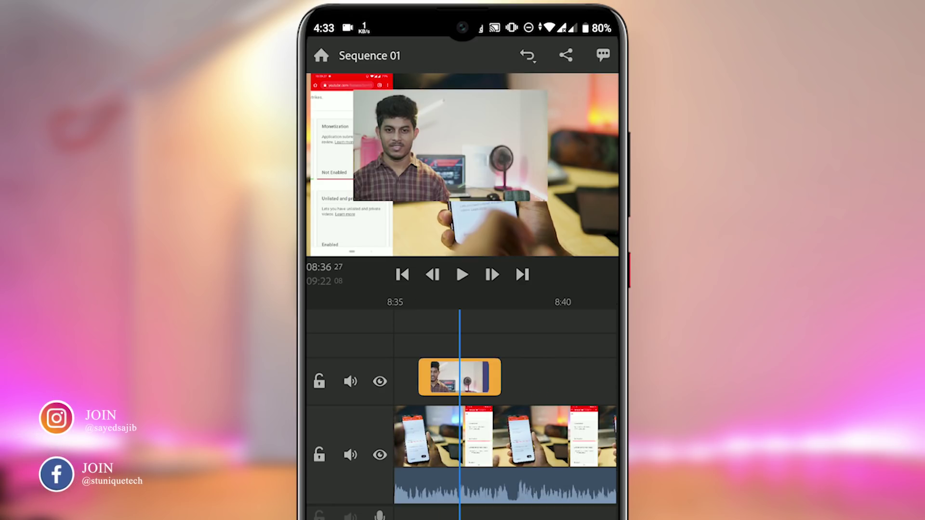
drag(497, 377, 488, 399)
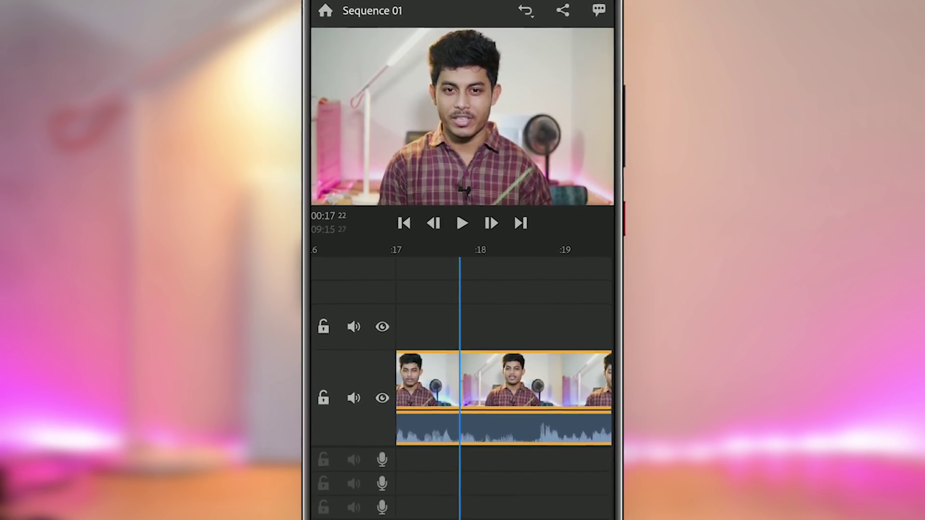
Split the talking-head clip at the playhead to isolate a section.
drag(547, 409, 464, 415)
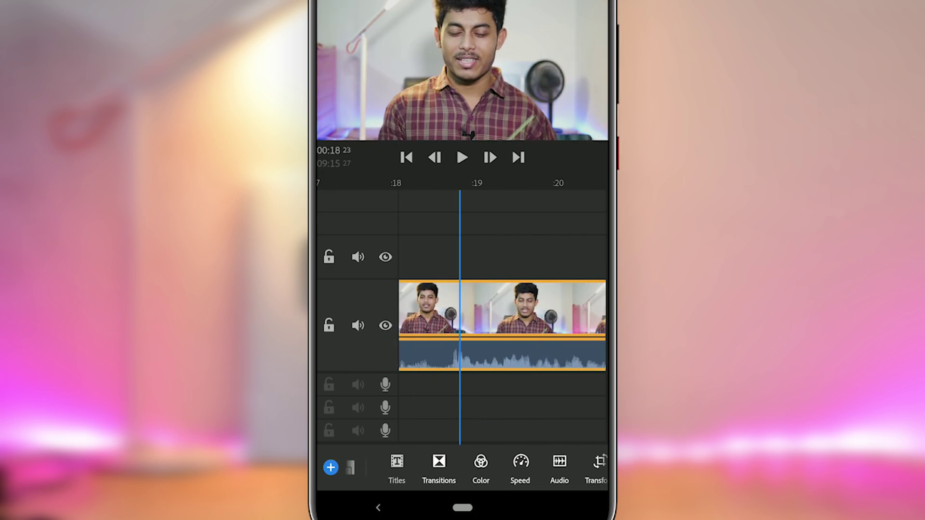
drag(490, 411, 501, 410)
drag(550, 476, 415, 476)
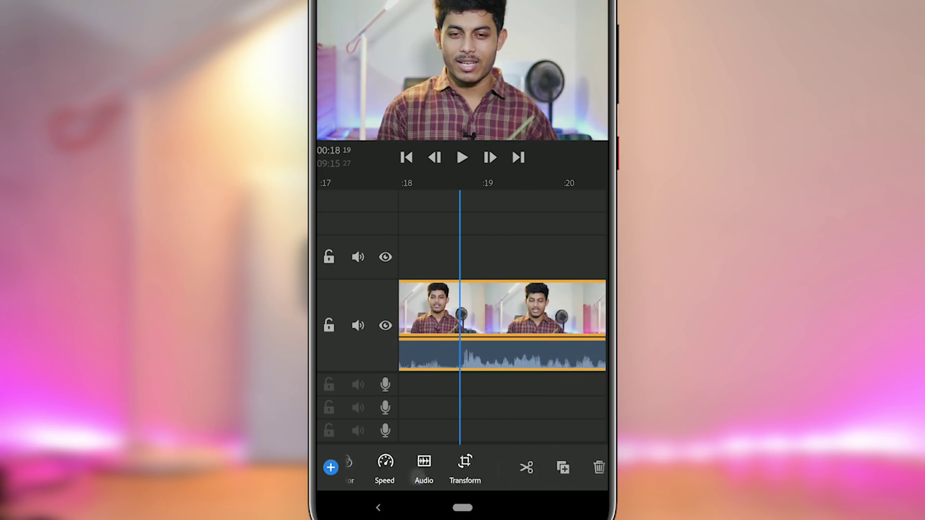
click(526, 467)
drag(499, 406, 499, 315)
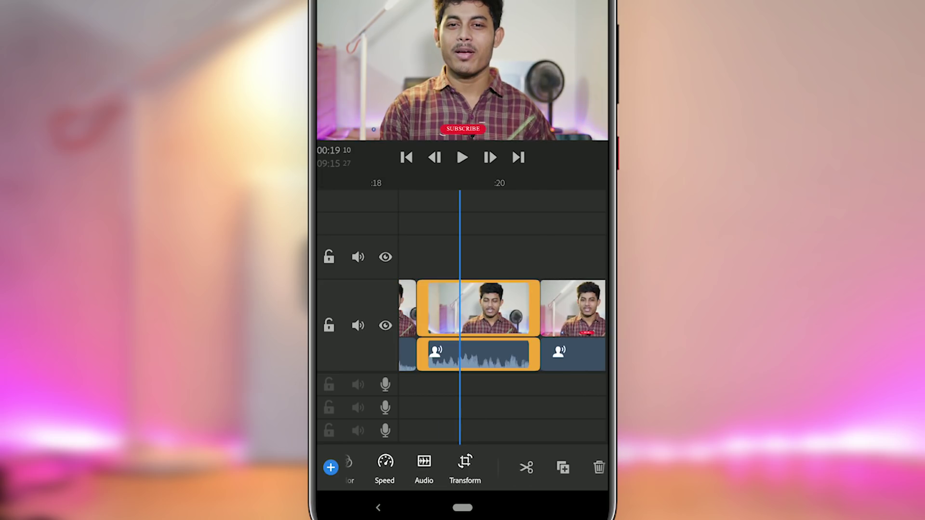
drag(385, 467, 529, 467)
Slow the split section to 36% with Range Speed and play it back.
click(528, 463)
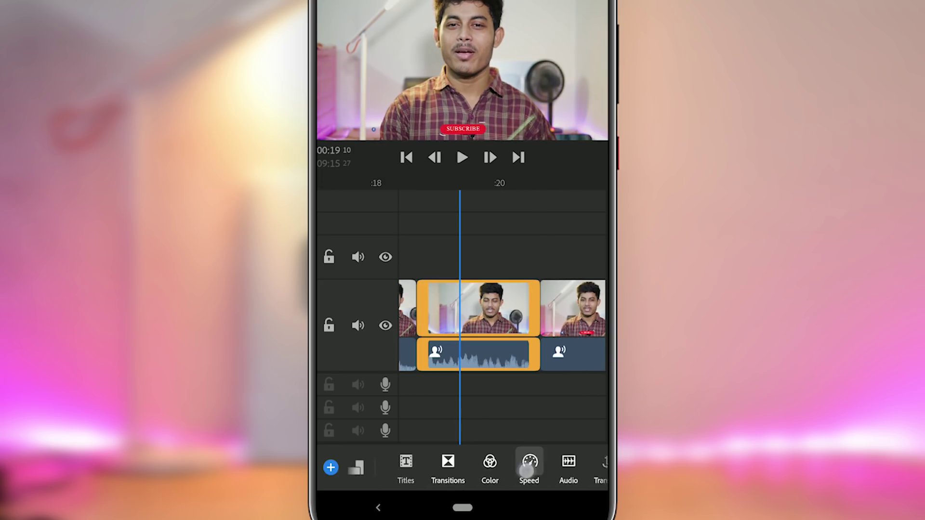
click(414, 463)
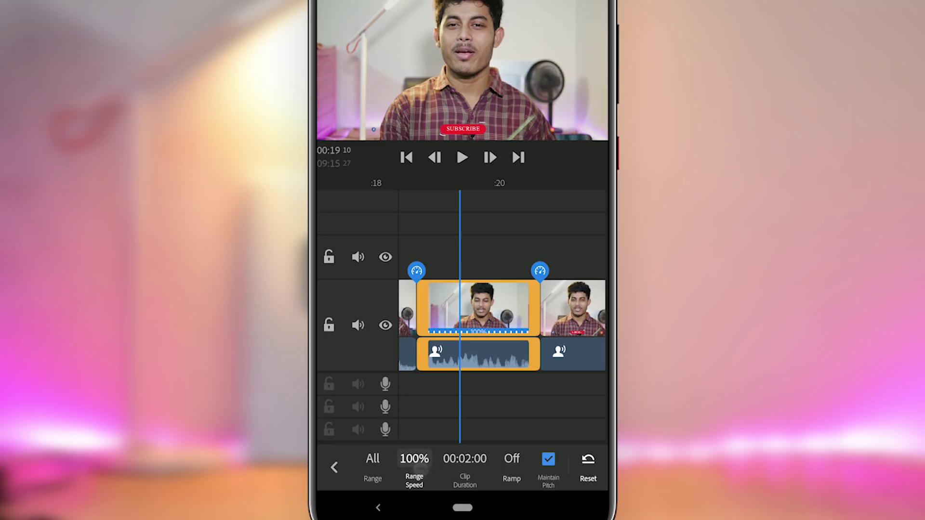
drag(428, 430, 383, 439)
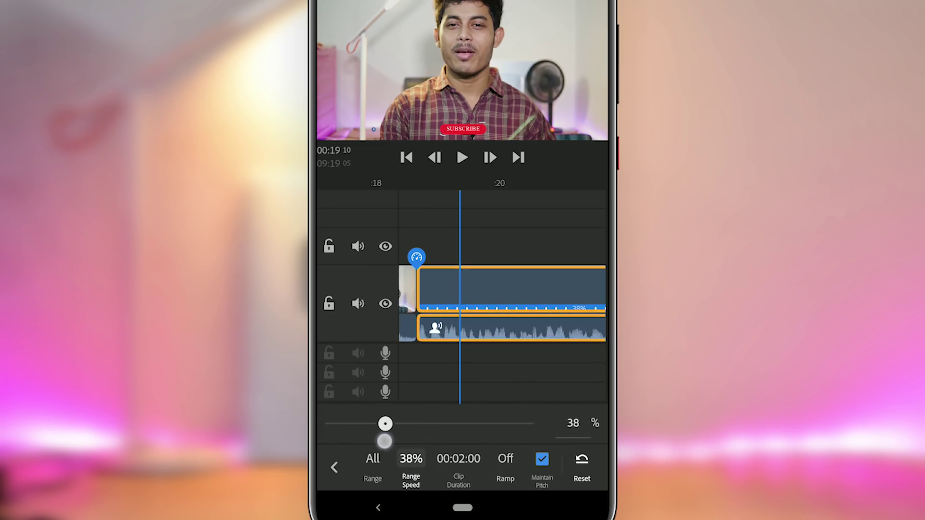
drag(489, 384, 519, 386)
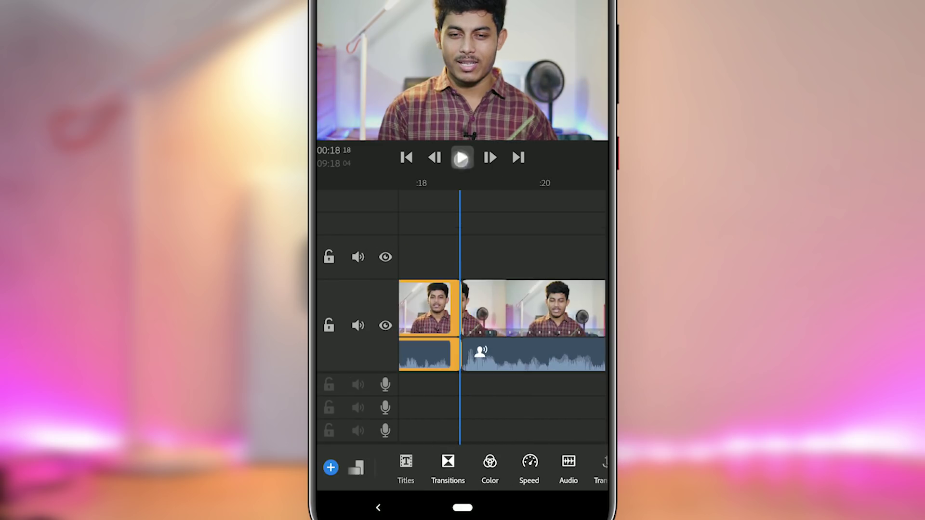
click(462, 158)
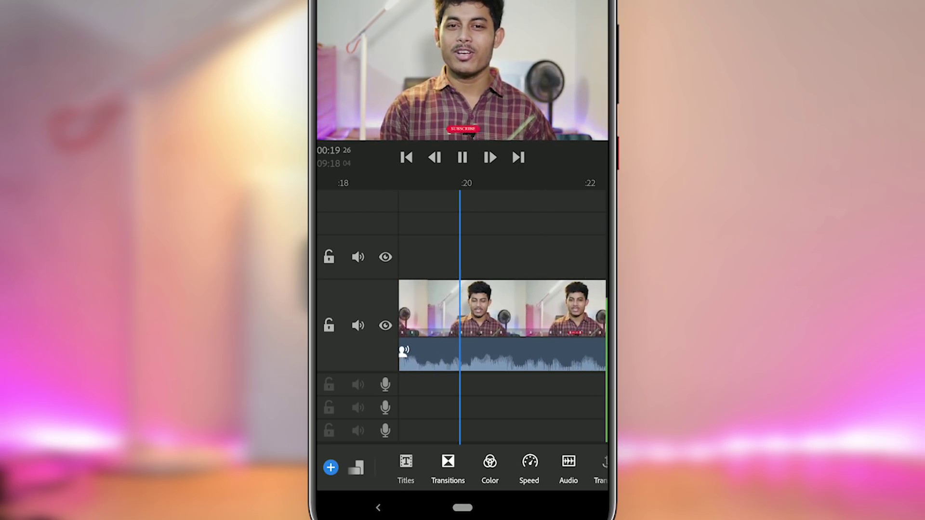
Set the following section's Range Speed to 137%.
click(524, 461)
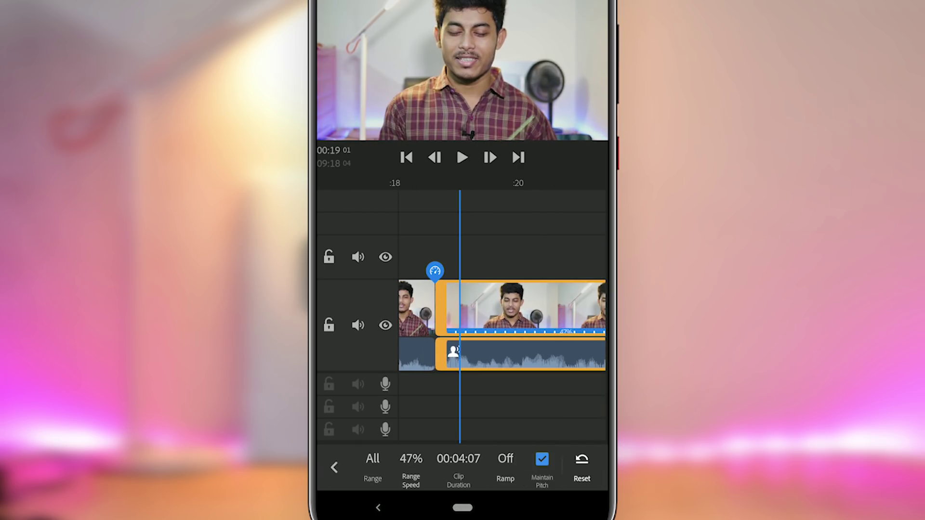
click(410, 463)
mouse_move(396, 423)
mouse_down()
mouse_move(492, 428)
mouse_move(440, 423)
mouse_up()
click(496, 382)
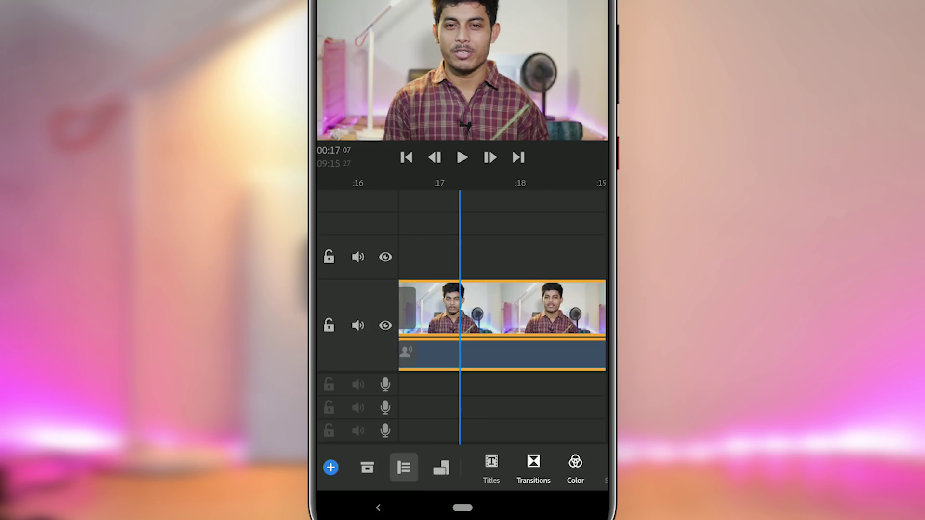
Preview the Film, SL Kodak, Mono and SL Fuji colour presets, then settle on None.
drag(523, 479, 443, 491)
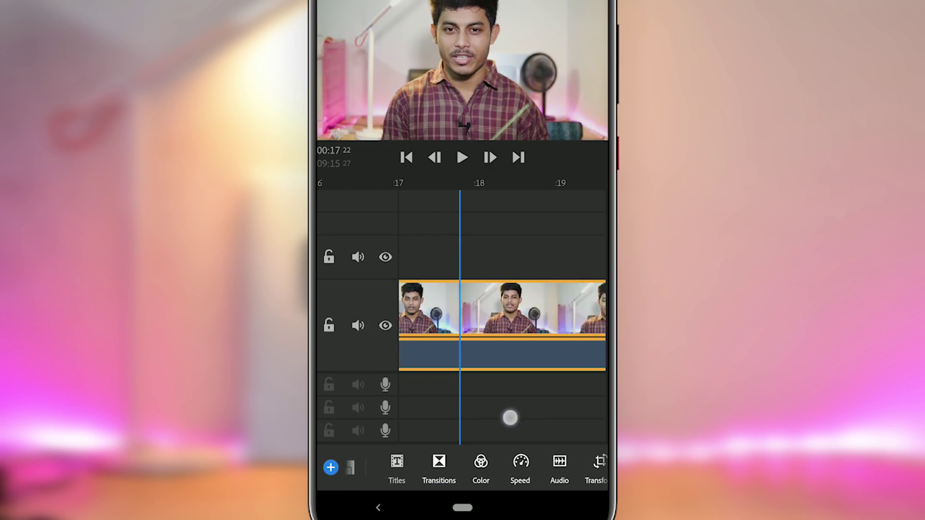
click(480, 465)
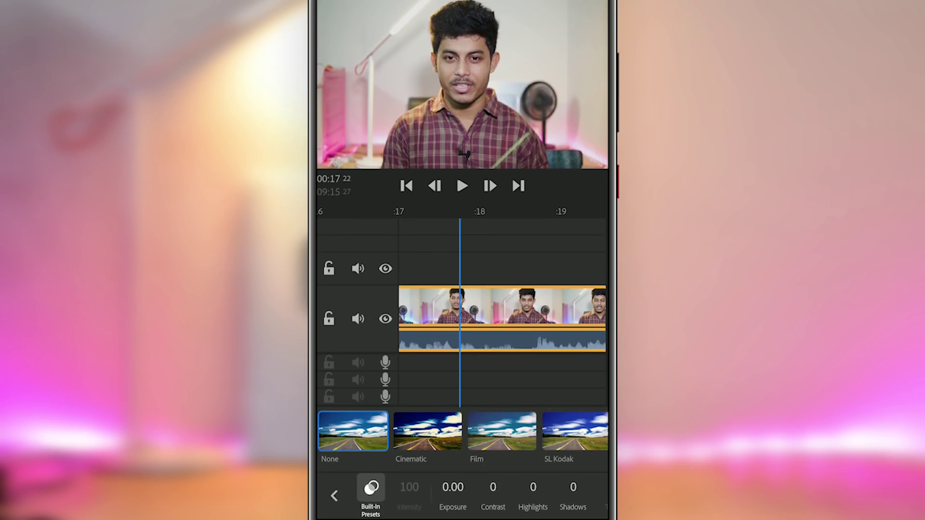
click(501, 431)
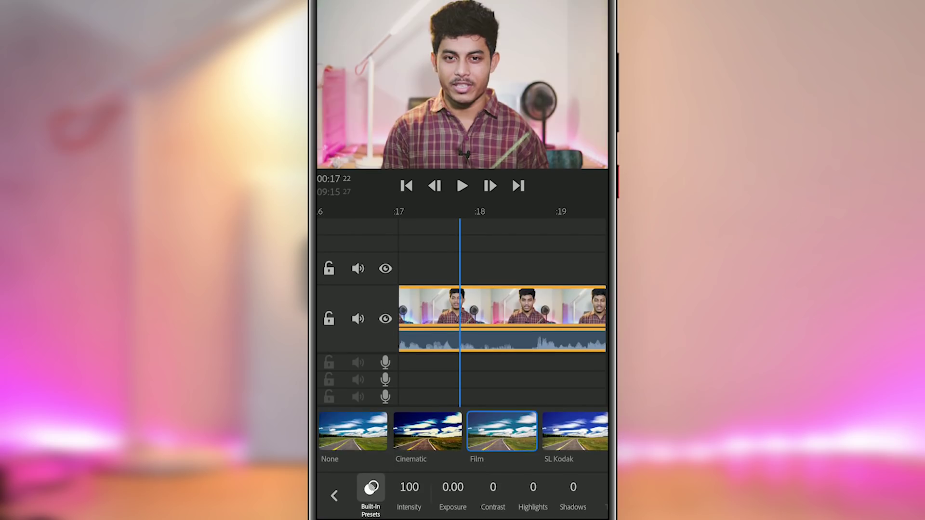
click(568, 433)
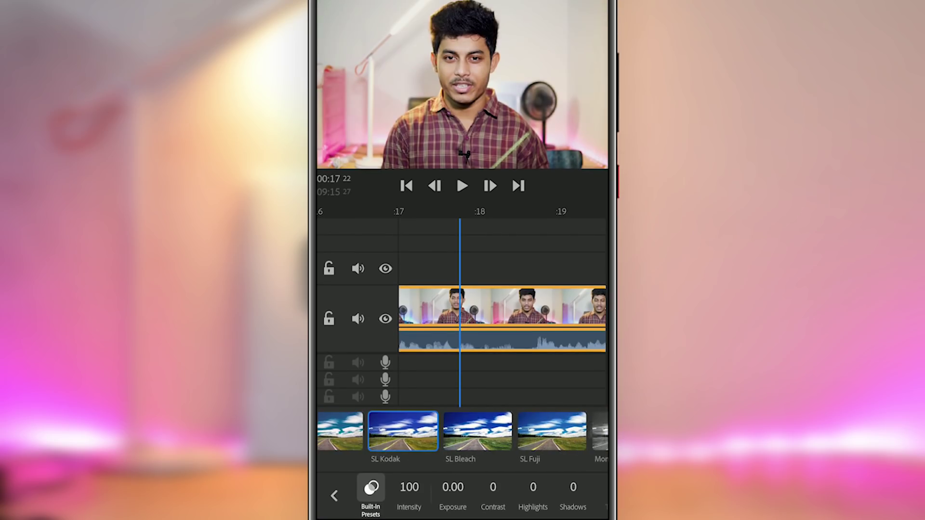
click(600, 431)
click(480, 436)
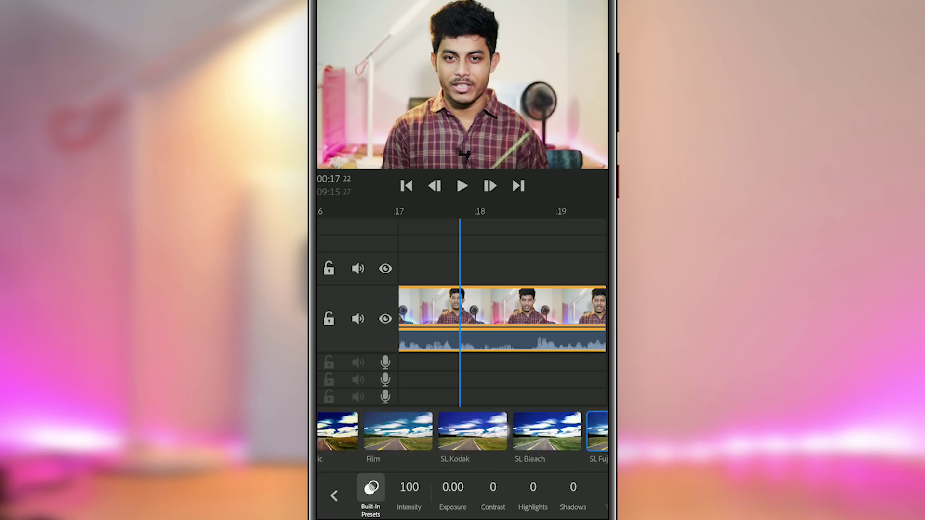
drag(501, 431, 604, 431)
click(354, 430)
drag(561, 496, 404, 501)
mouse_move(520, 493)
mouse_down()
mouse_move(400, 496)
mouse_move(592, 496)
mouse_up()
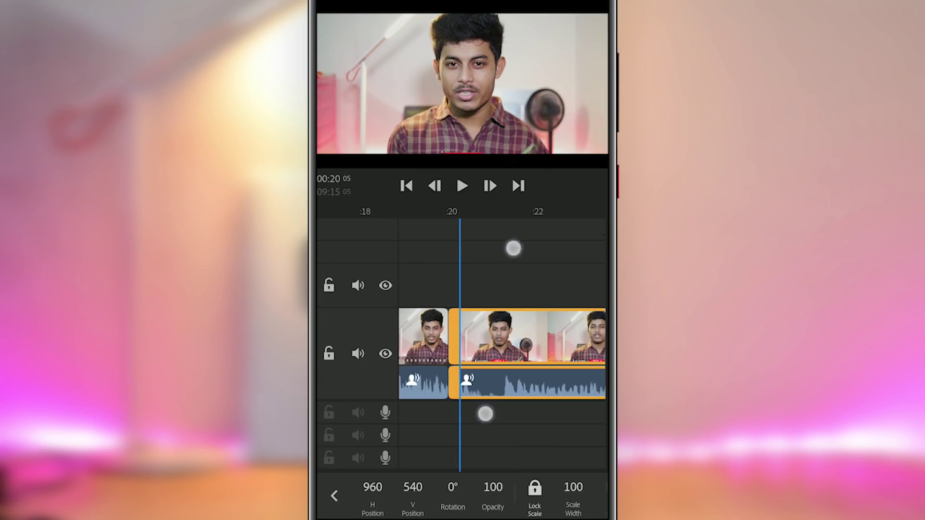
scroll(501, 332, up, 3)
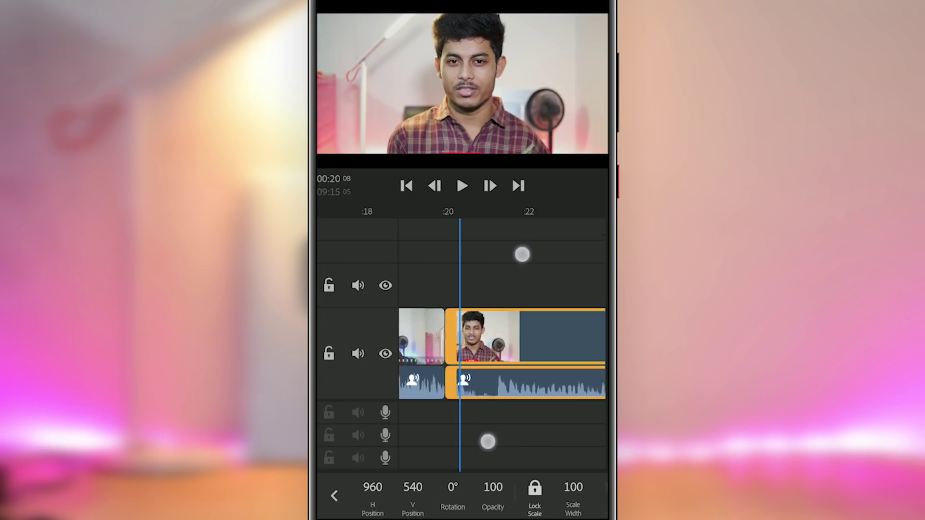
scroll(500, 361, down, 3)
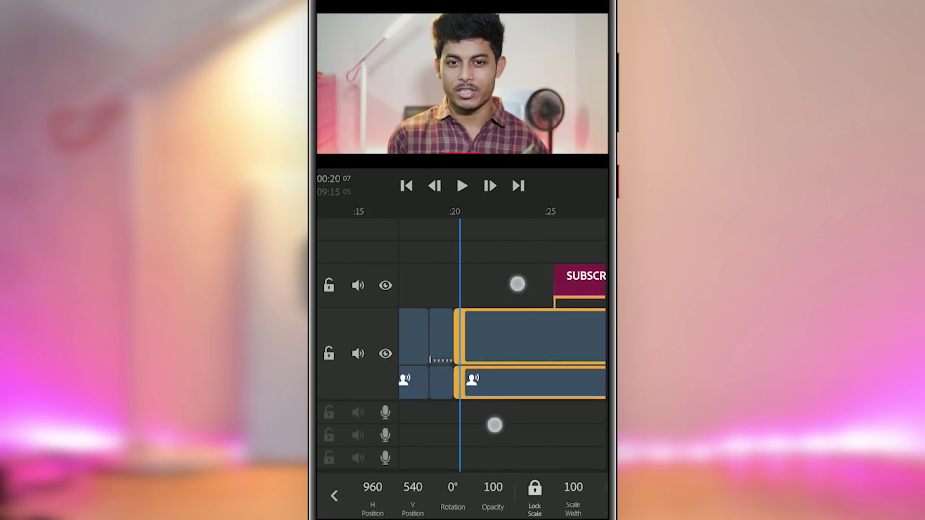
scroll(506, 356, down, 3)
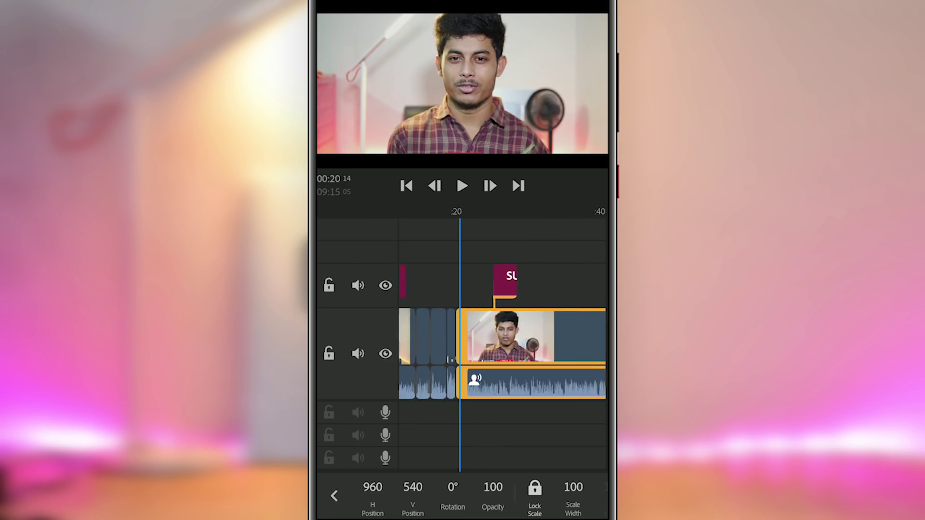
drag(482, 413, 604, 413)
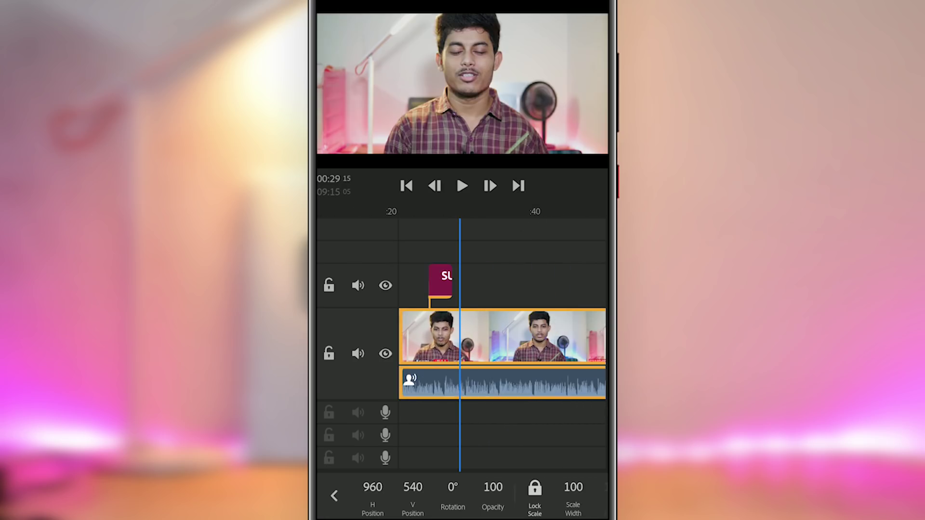
scroll(501, 361, down, 3)
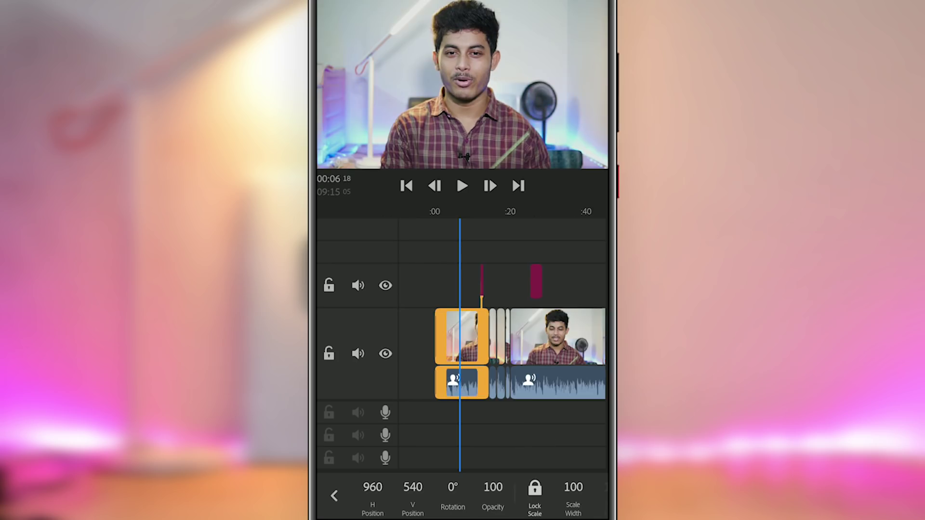
scroll(461, 318, up, 5)
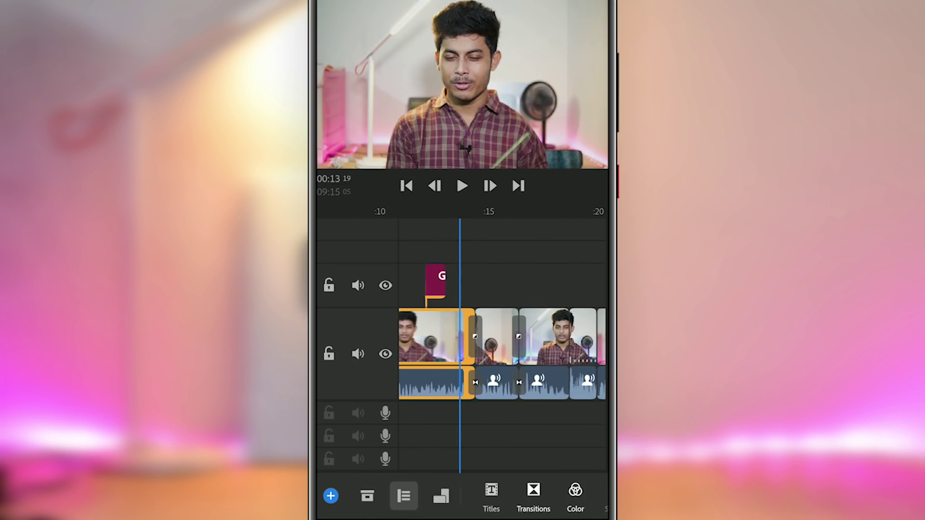
Open More Titles and page through the template grid to page 8 of 28.
click(493, 490)
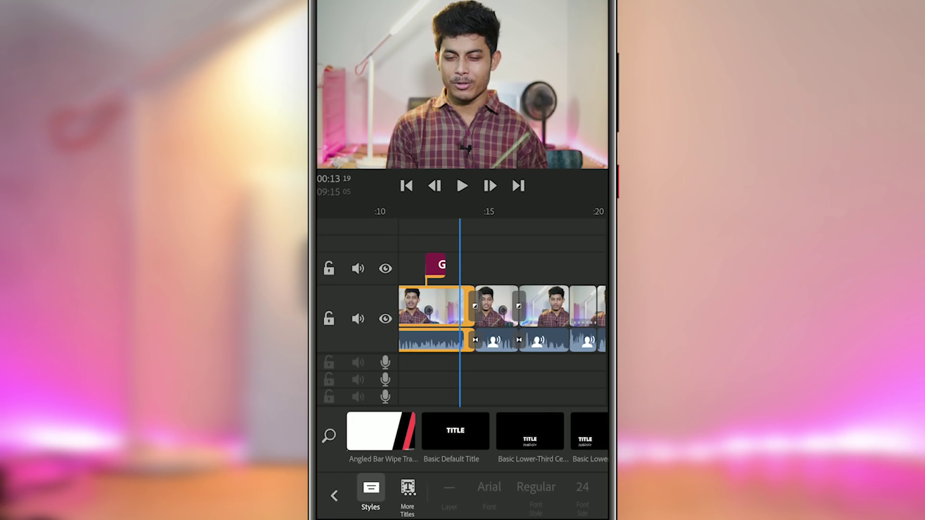
click(412, 492)
scroll(540, 358, down, 1)
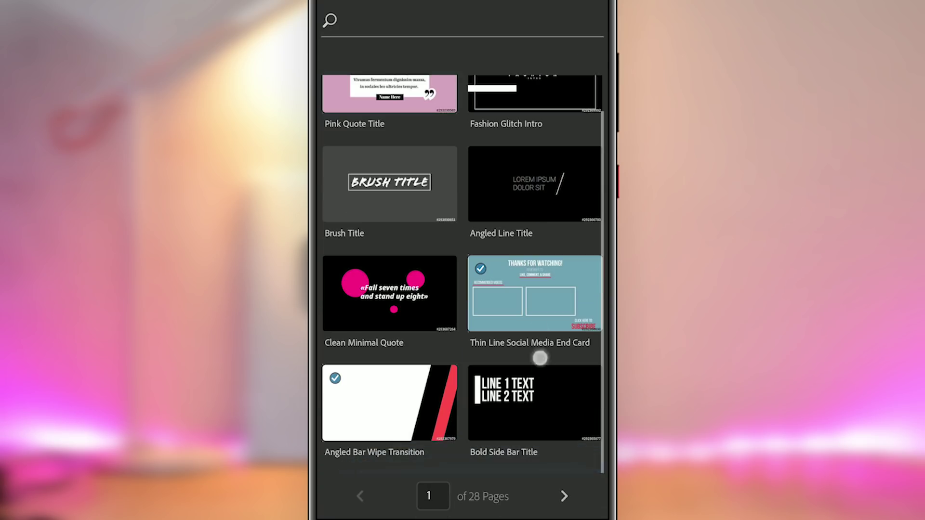
click(564, 497)
click(564, 496)
click(563, 496)
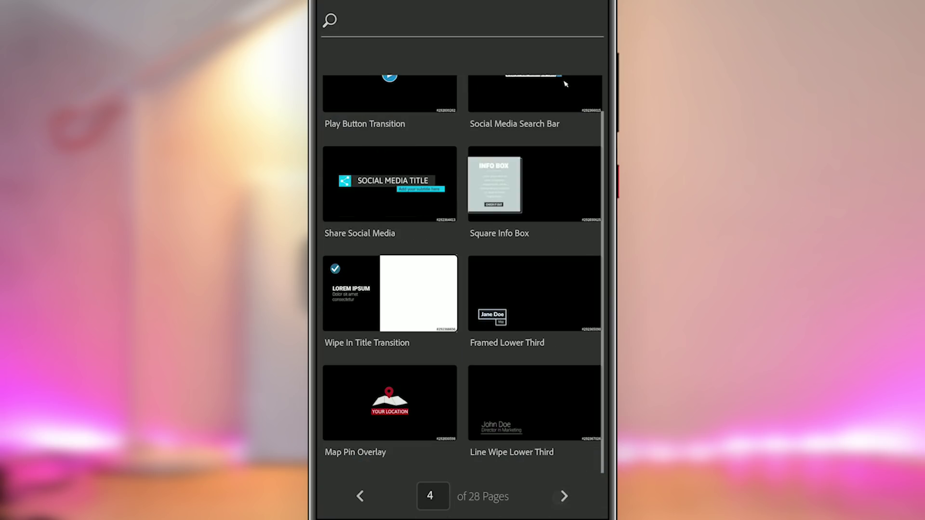
click(564, 496)
click(564, 496)
click(564, 496)
click(564, 496)
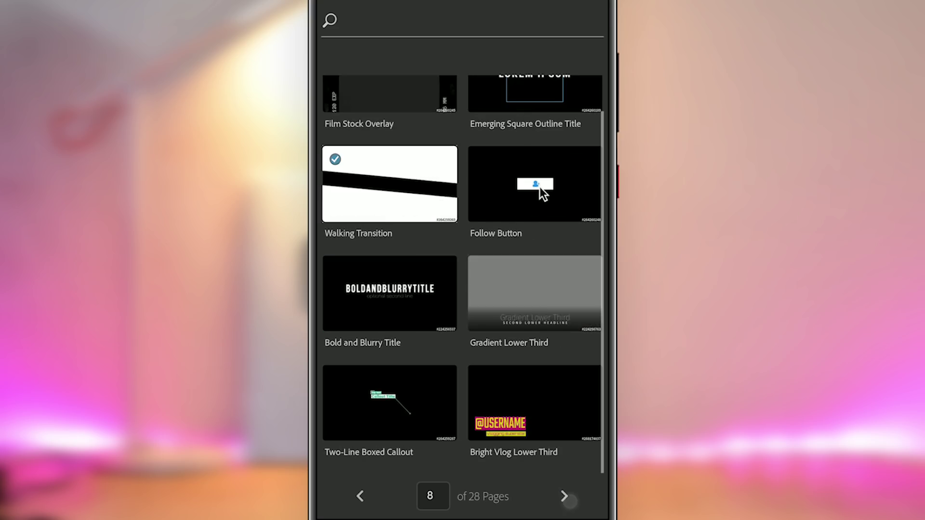
click(564, 496)
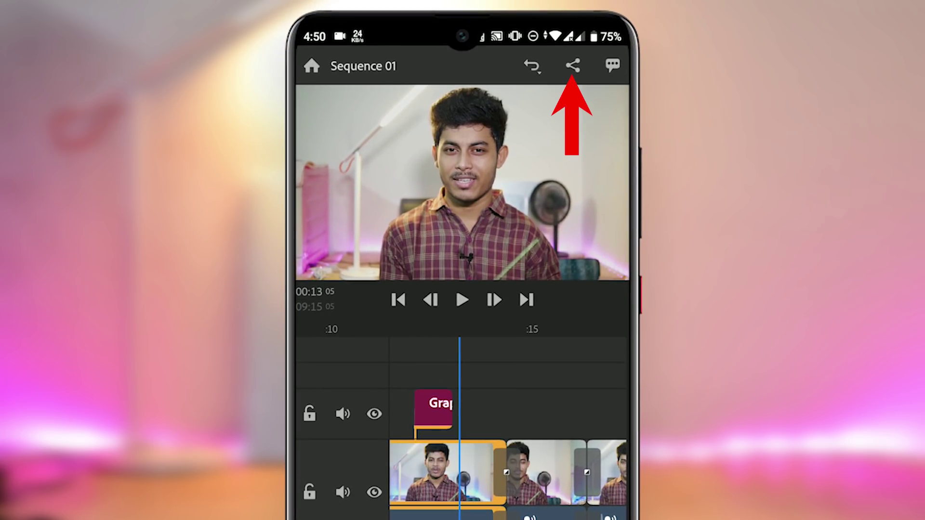
Keep the Automatic quality preset (1920x1080, 29.97 fps) and export the video to the device.
click(572, 65)
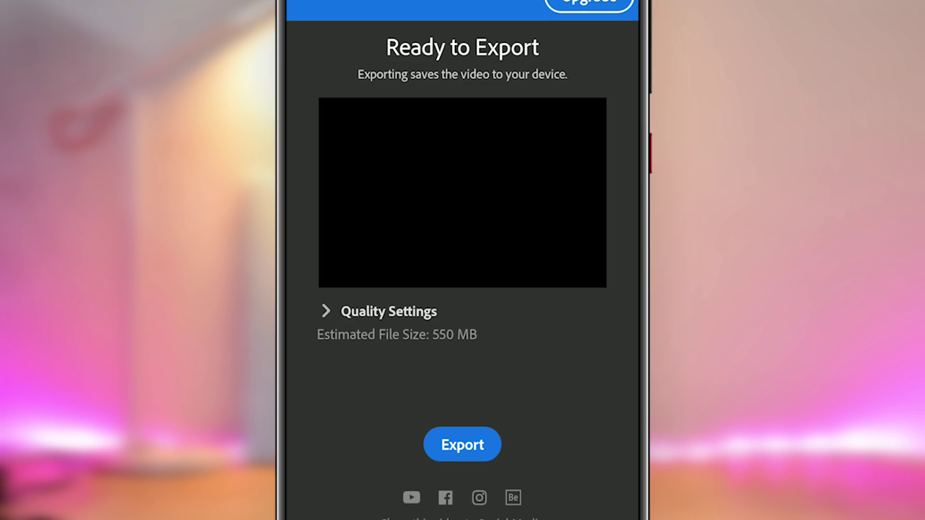
click(333, 316)
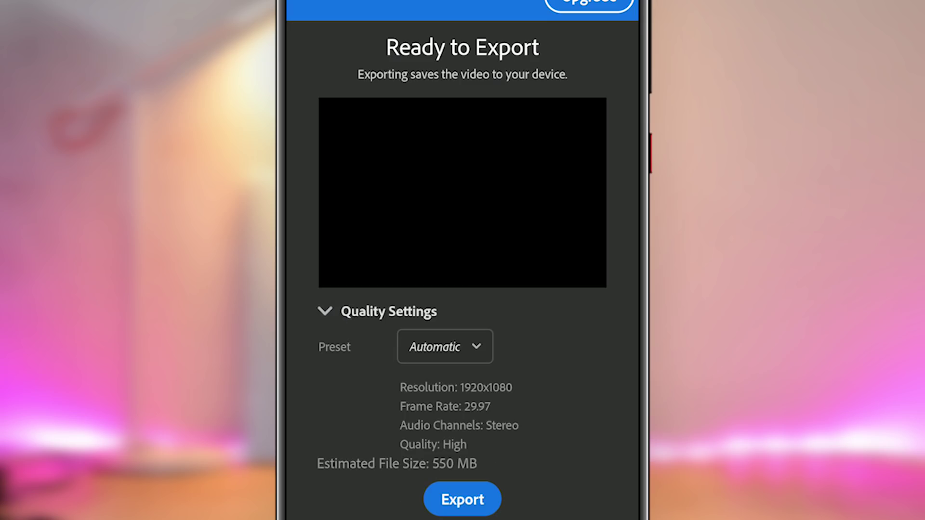
click(456, 349)
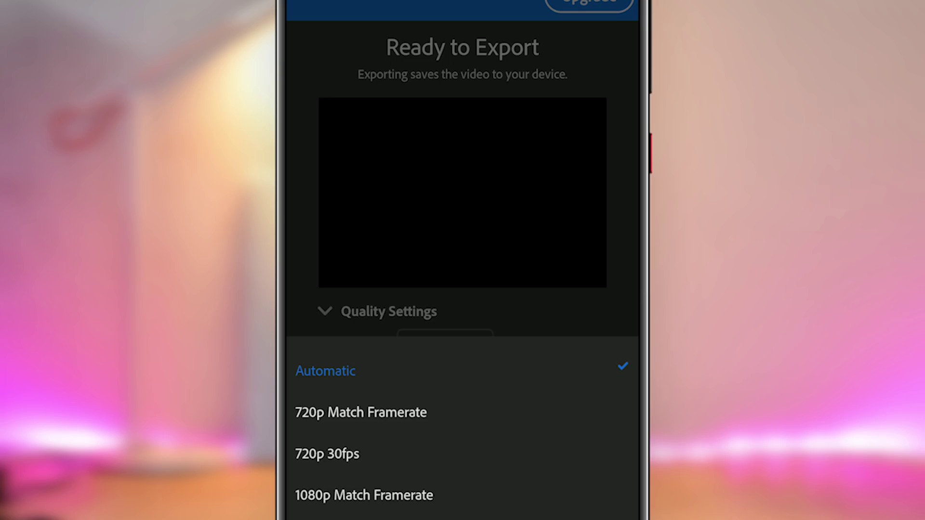
click(553, 305)
click(463, 499)
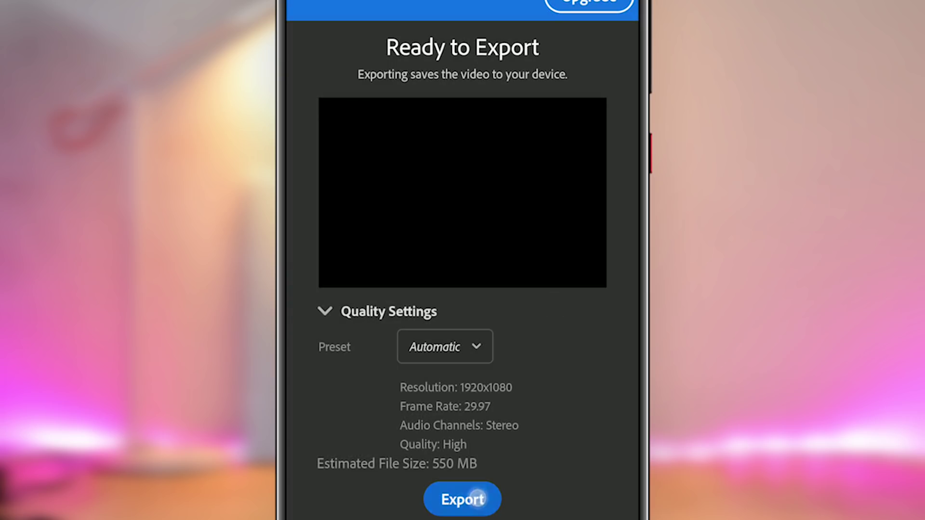